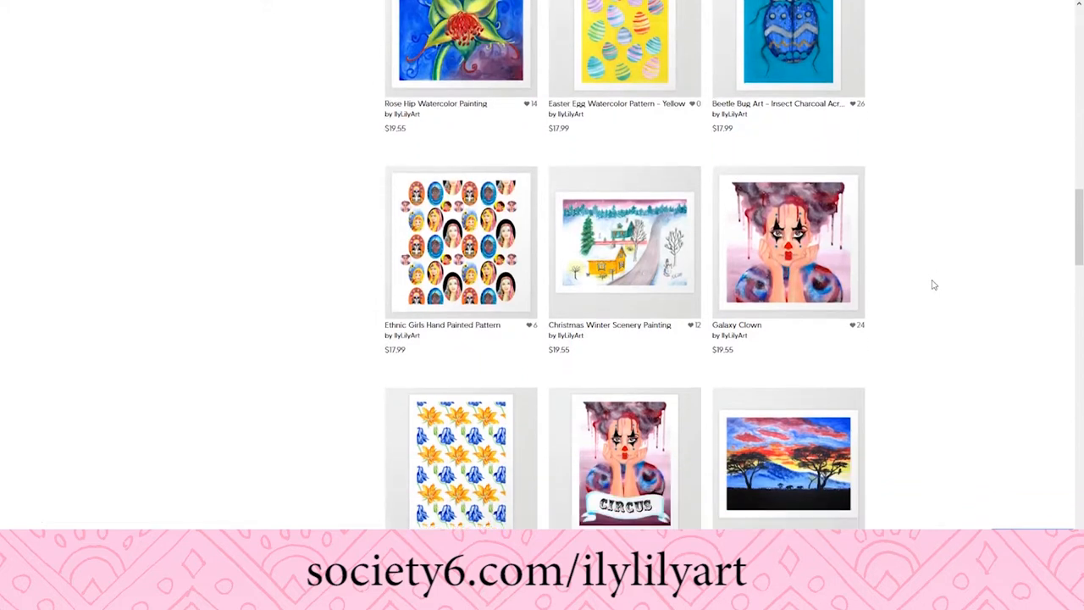
Browse the art print listings in the IlyLilyArt shop
scroll(935, 285, "down", 4)
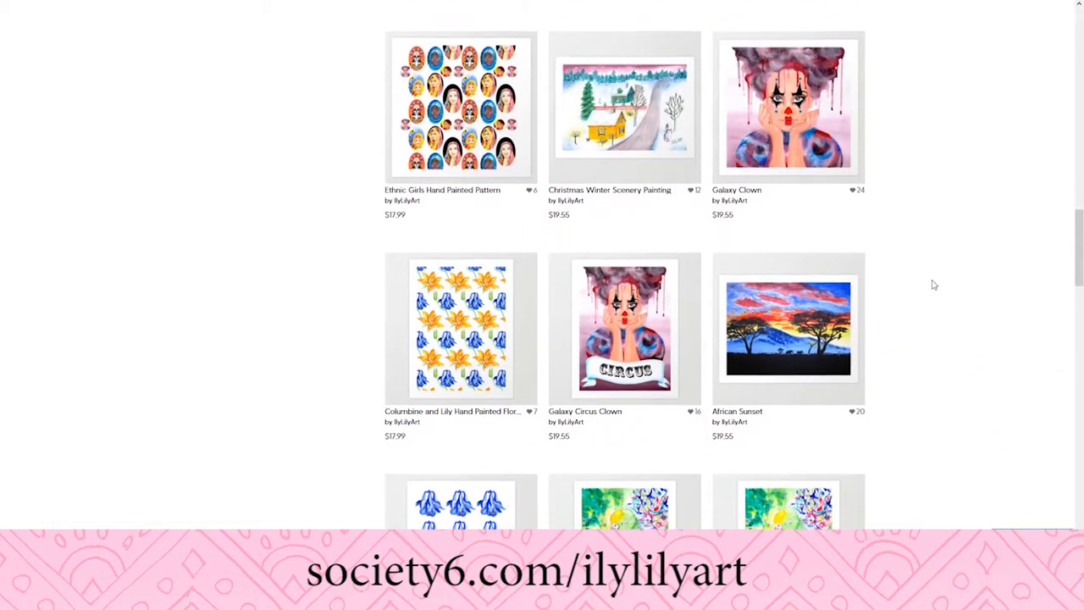
scroll(935, 285, "down", 1)
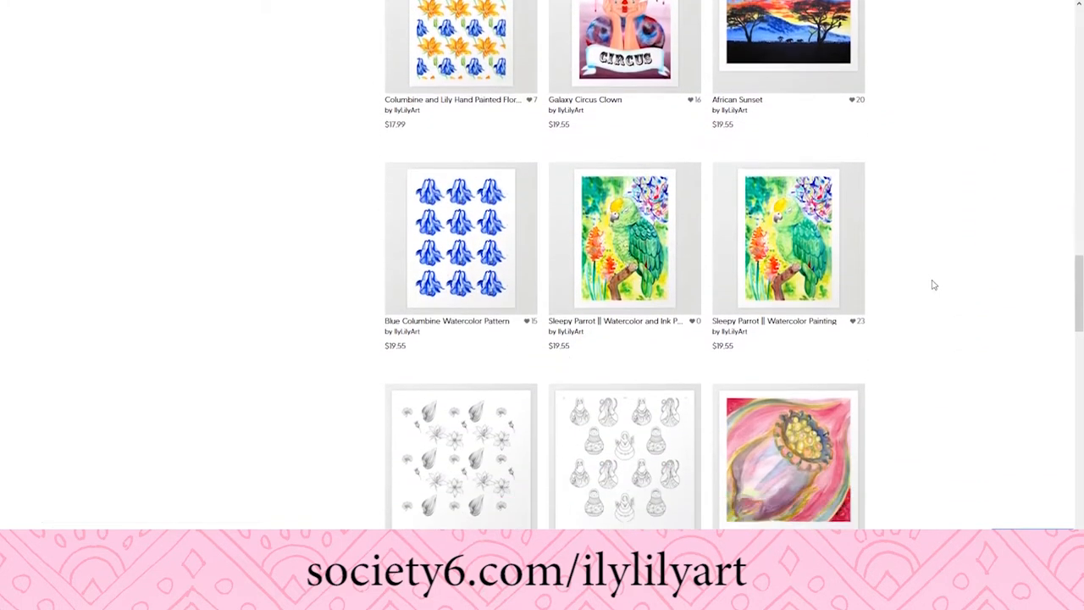
scroll(934, 284, "down", 4)
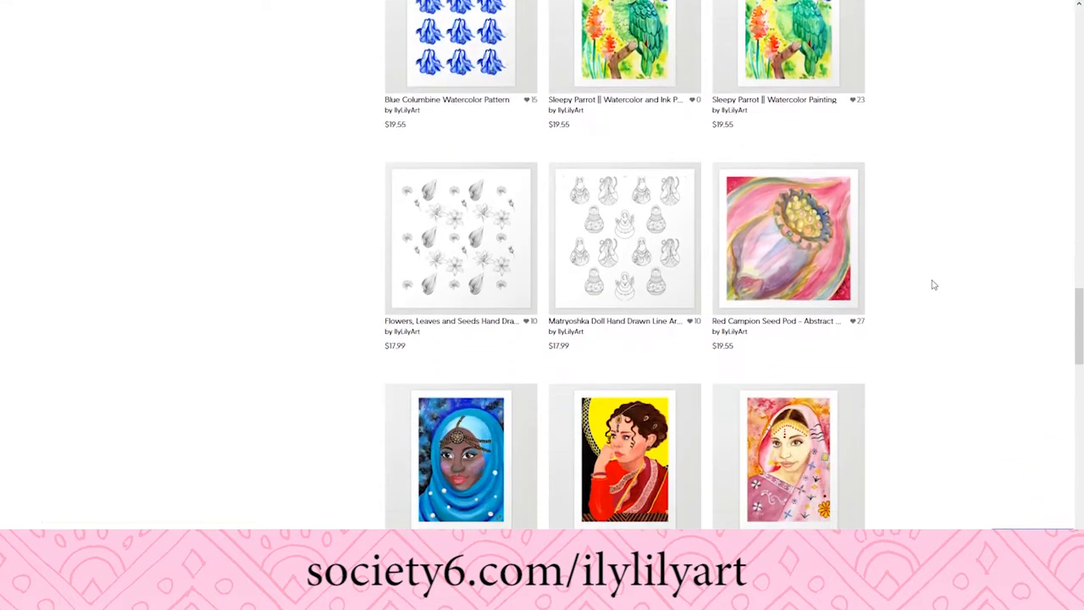
scroll(935, 285, "down", 4)
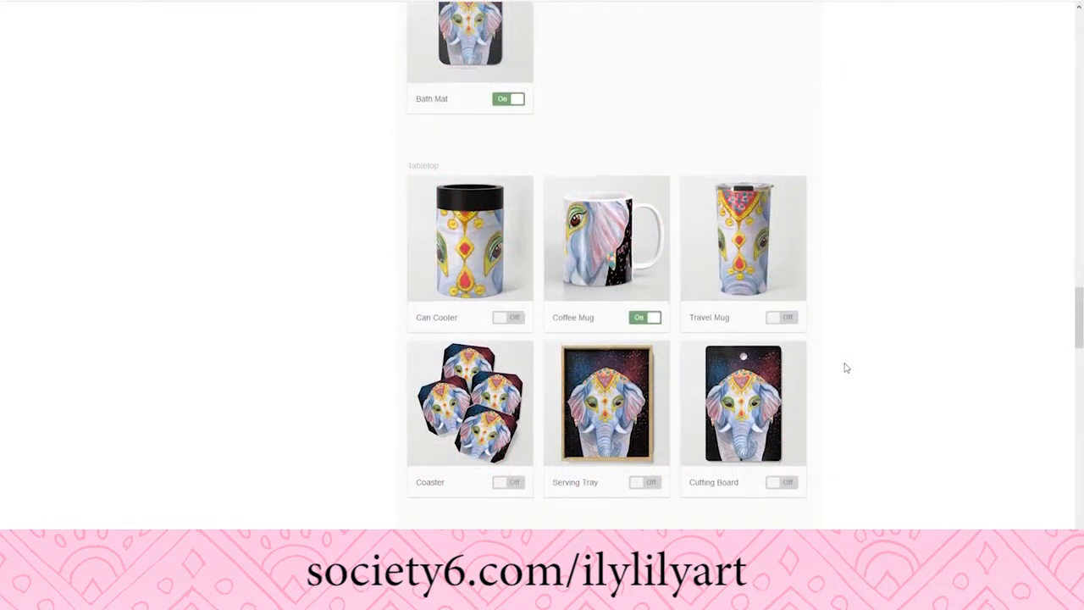
Review which products are enabled for the elephant painting, from tabletop items through stationery and tech to apparel
scroll(845, 367, "down", 1)
scroll(845, 367, "down", 1)
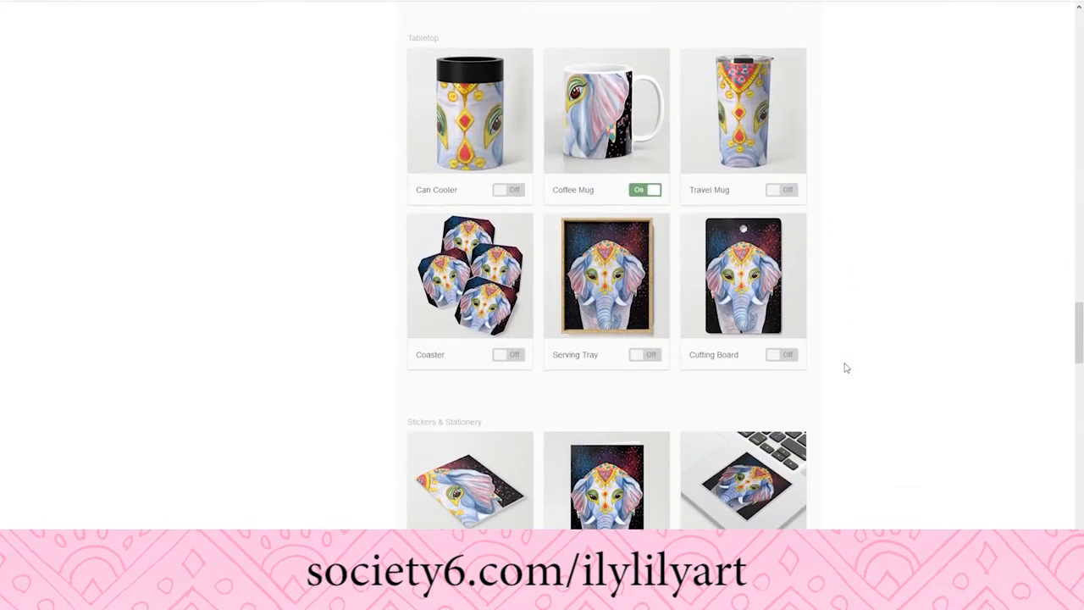
scroll(848, 368, "down", 2)
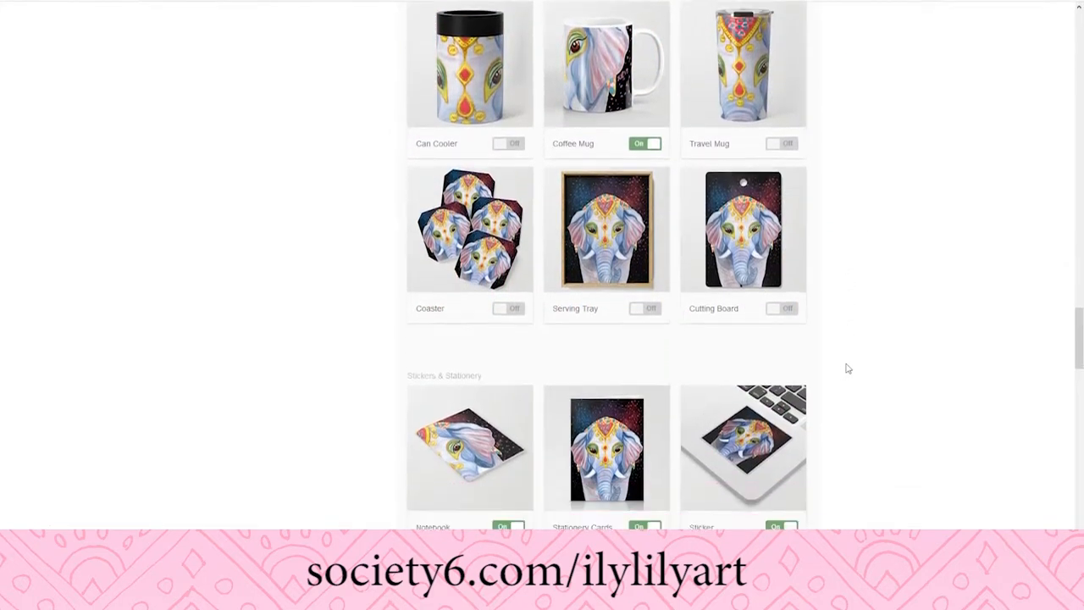
scroll(848, 369, "down", 5)
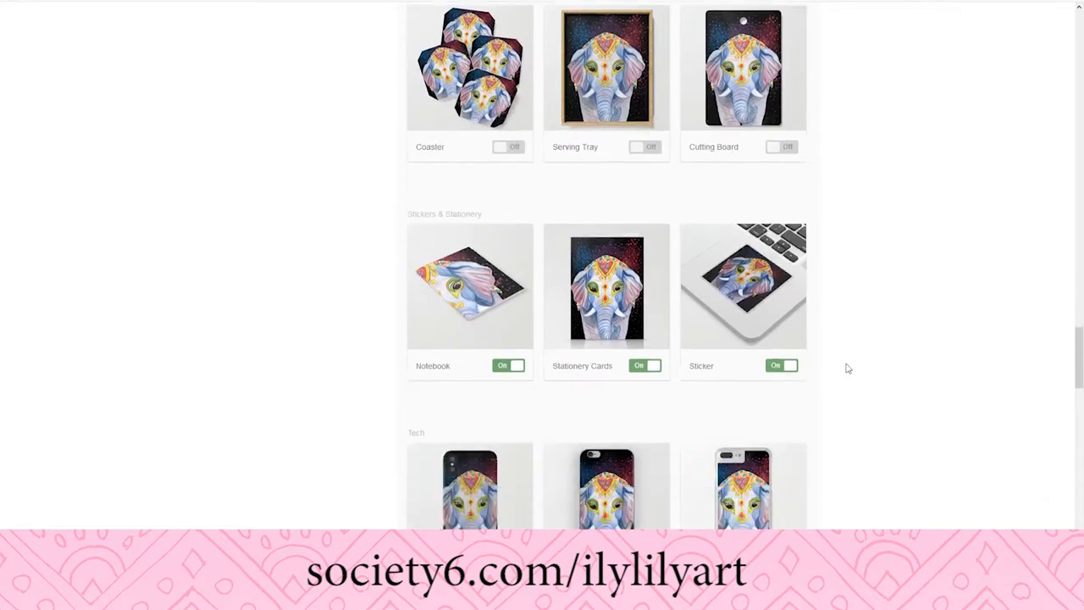
scroll(848, 369, "down", 4)
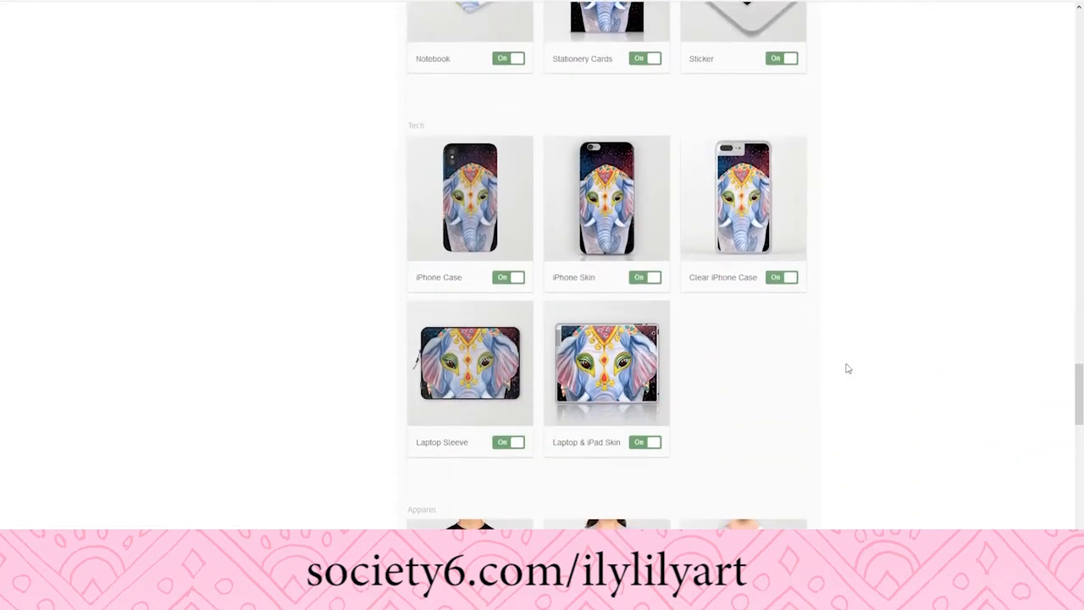
scroll(848, 369, "down", 4)
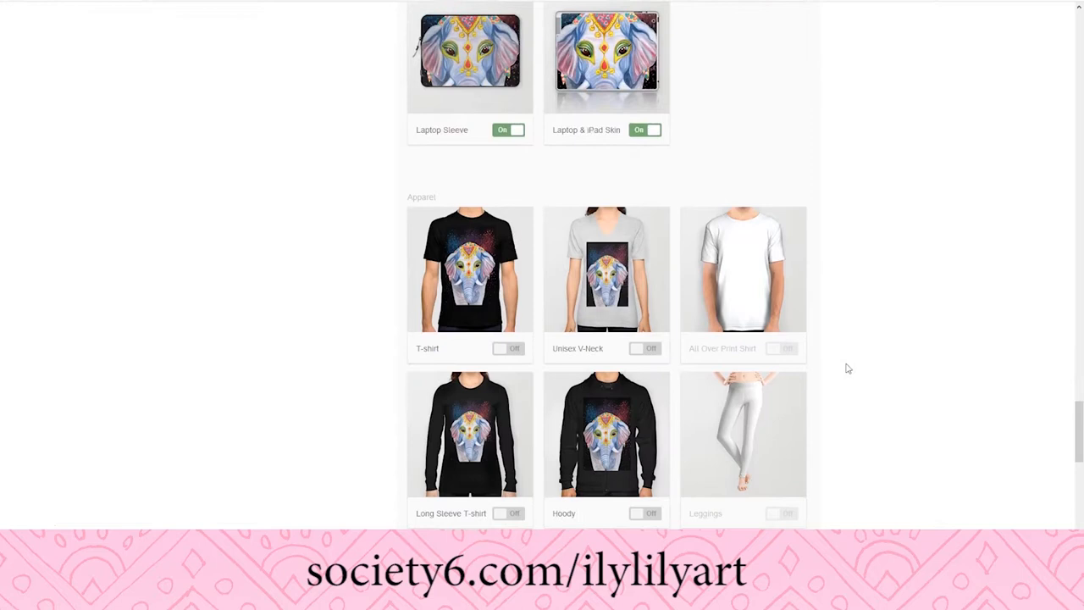
scroll(848, 368, "down", 2)
scroll(848, 369, "down", 2)
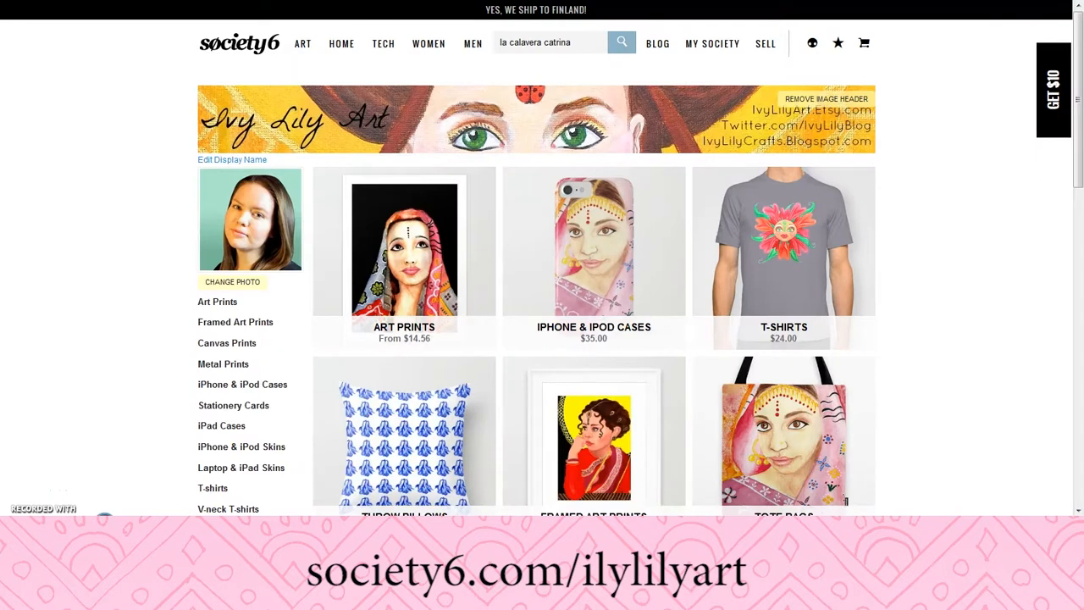
Open the artwork upload page for selling on Society6 and read its image requirements
left_click(767, 47)
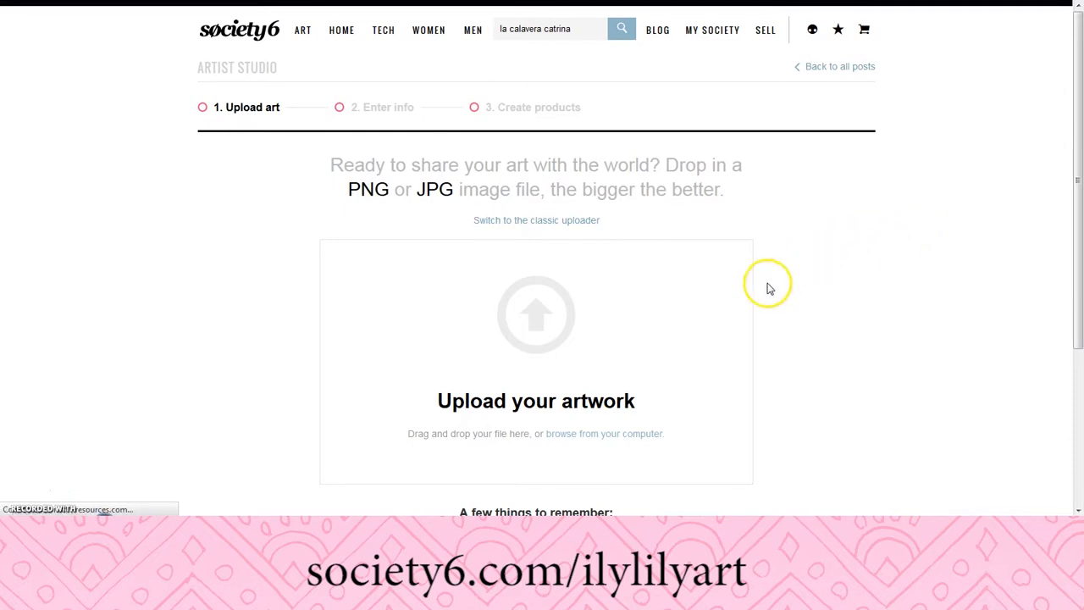
scroll(769, 289, "down", 3)
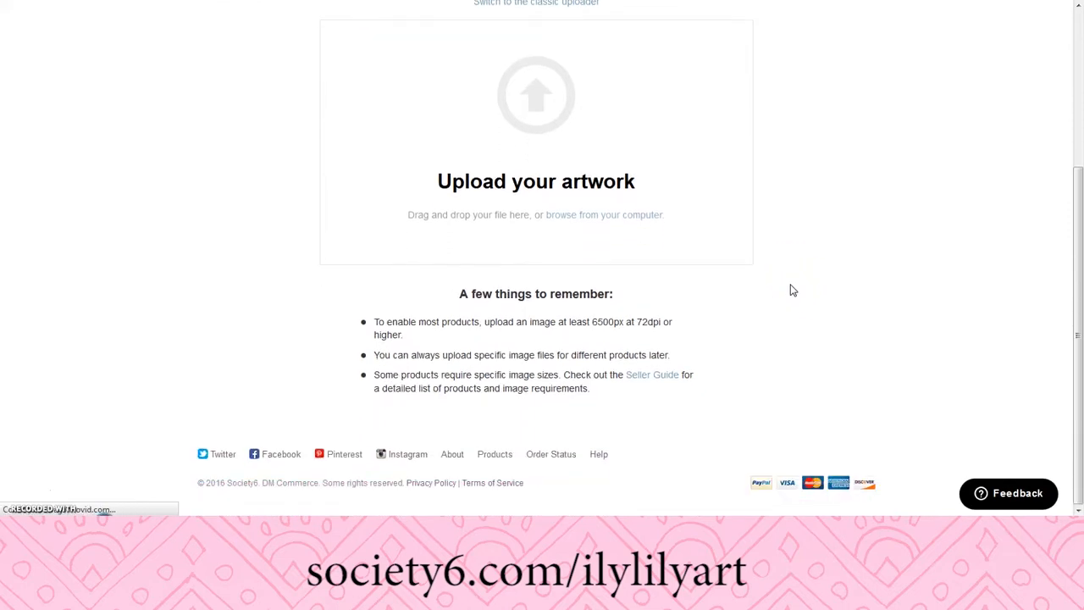
scroll(873, 226, "up", 1)
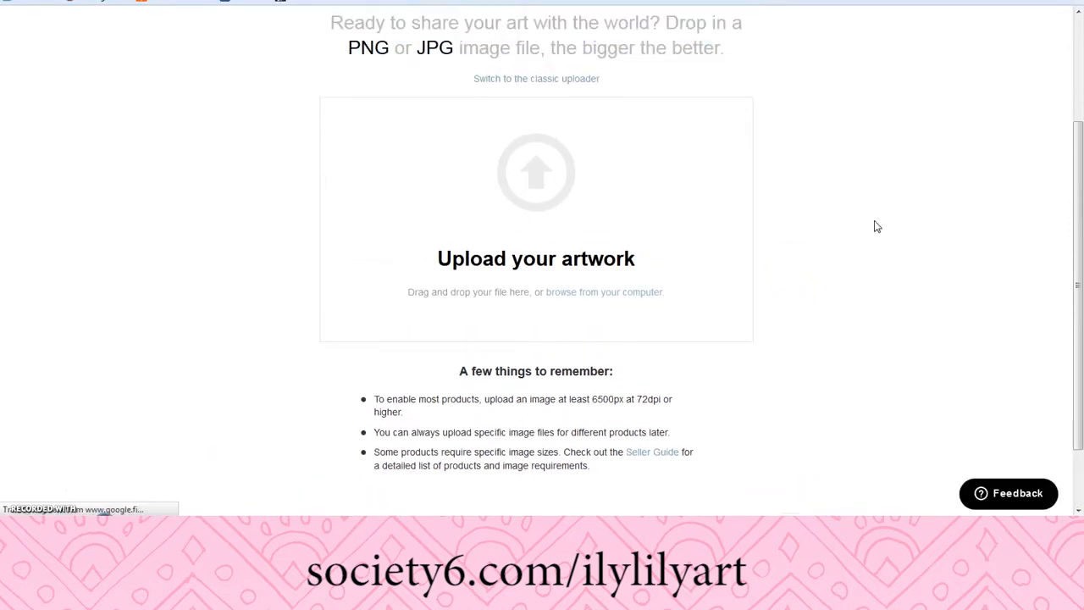
scroll(876, 225, "up", 1)
Upload the inktober-catrina image from the Inktober pictures folder as the artwork
left_click(571, 259)
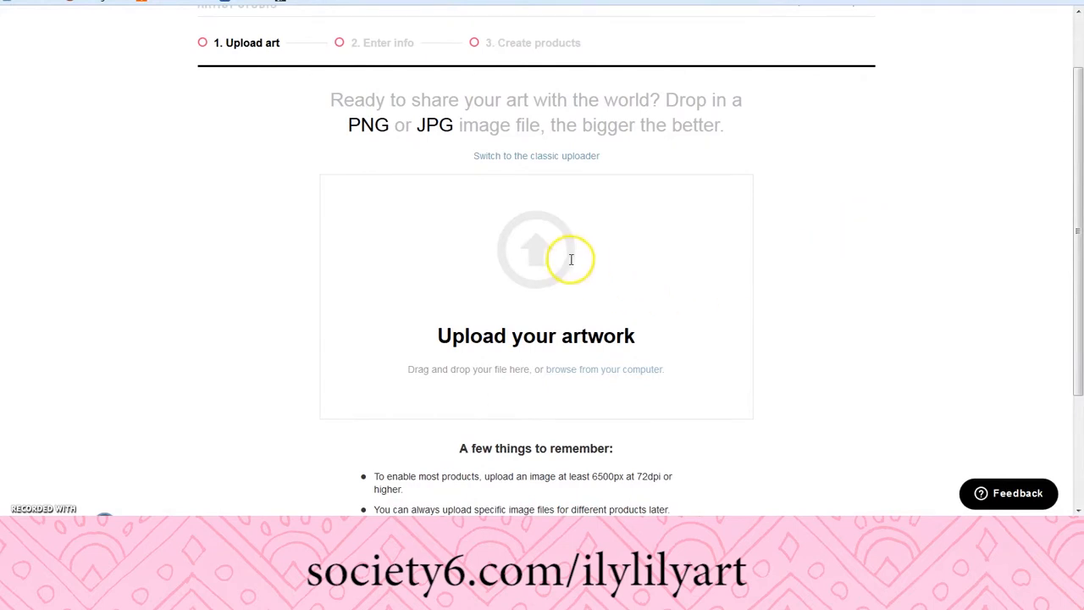
left_click(583, 369)
left_click(200, 328)
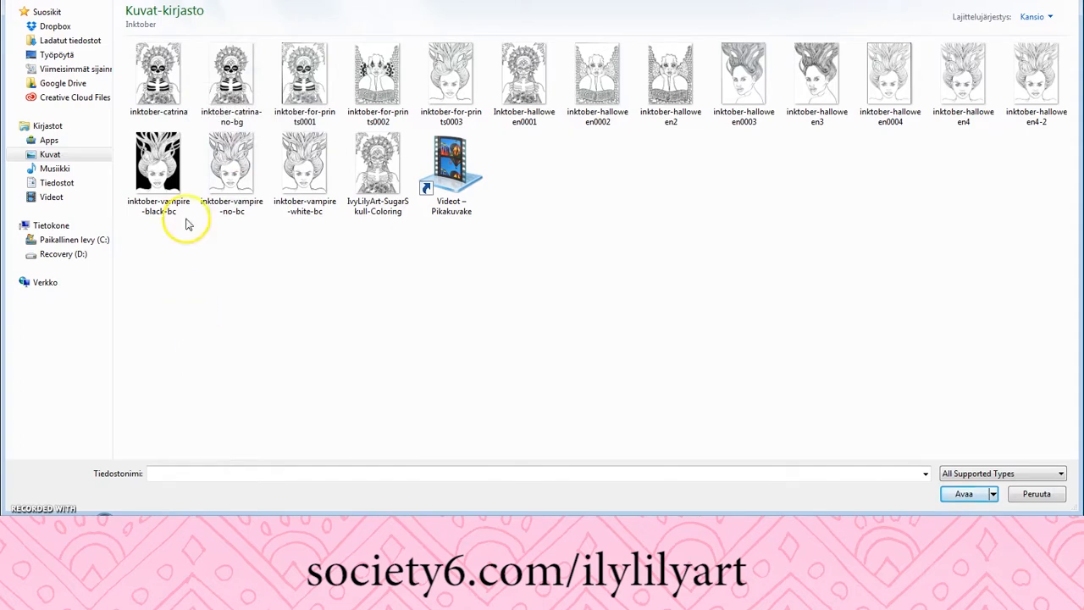
left_click(158, 78)
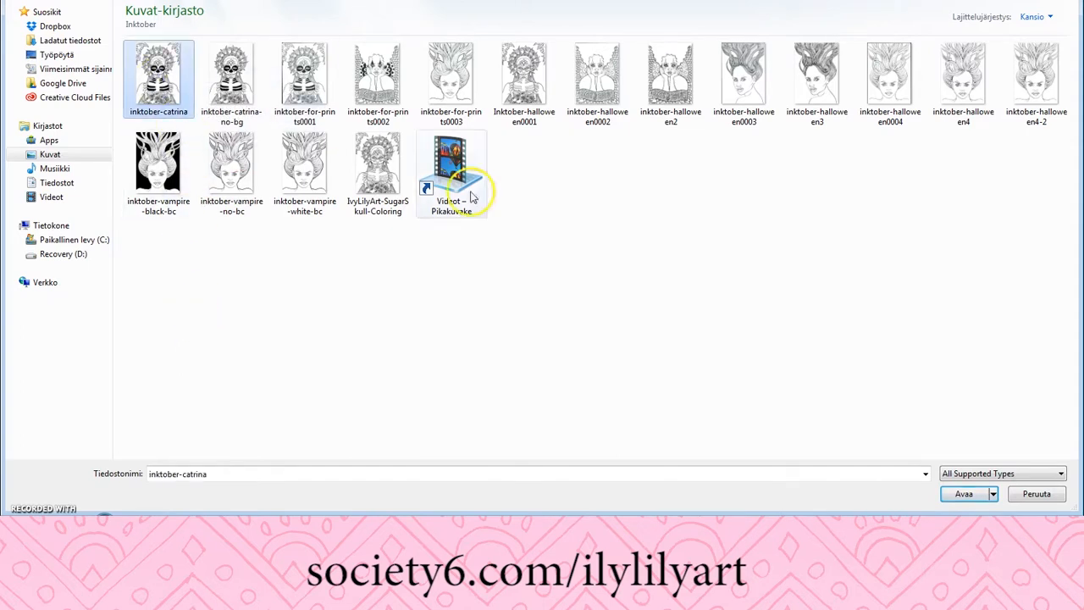
left_click(961, 495)
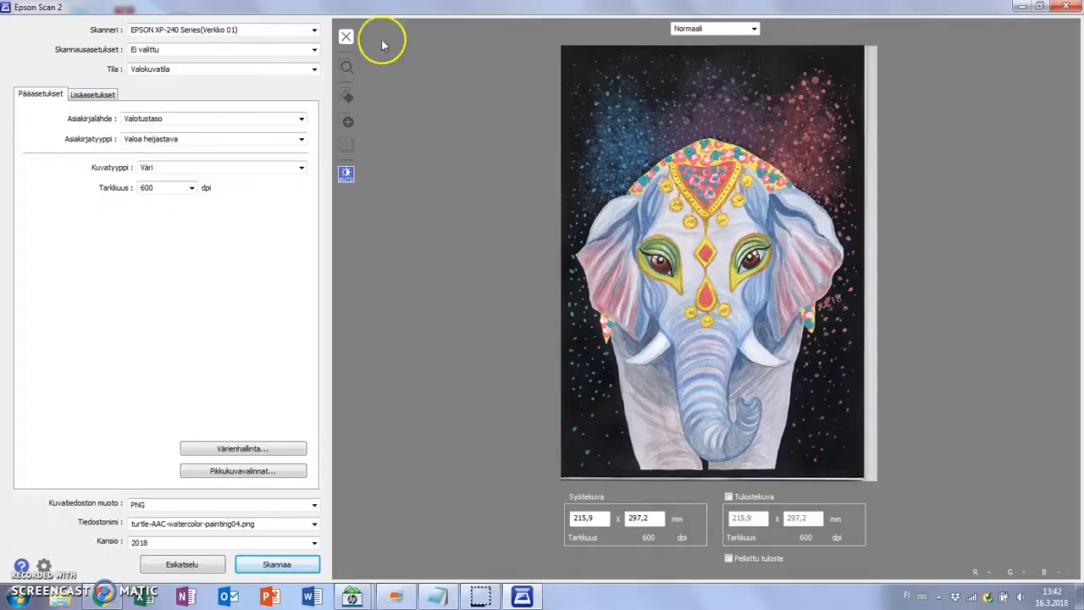
In Epson Scan 2, set the scan's image type to colour (Väri) and its resolution to 600 dpi
left_click(221, 172)
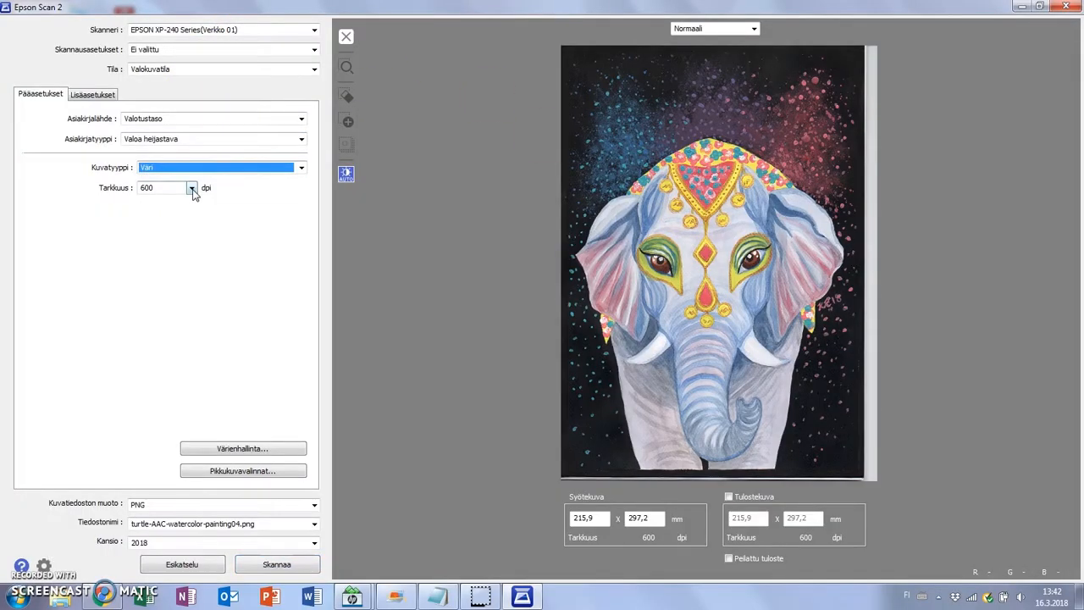
left_click(192, 188)
left_click(155, 273)
Change the scan's file name to easter-egg-watercolor-painting in the file name settings
left_click(314, 523)
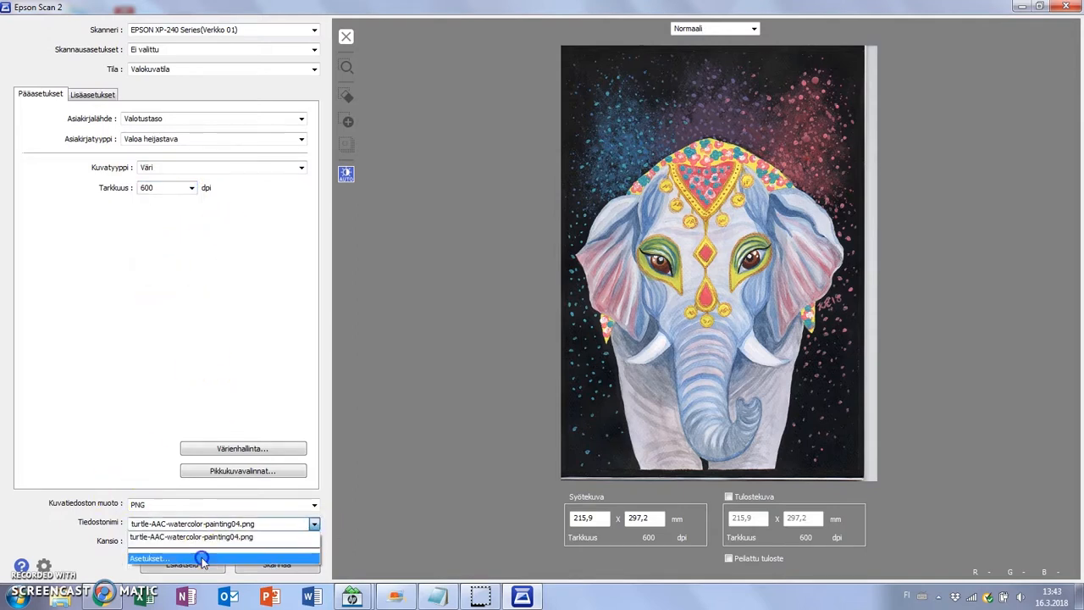
left_click(203, 560)
left_click(578, 343)
left_click(578, 342)
left_click(578, 342)
left_click(607, 411)
Run a preview scan of the painting and make the full scan
left_click(182, 565)
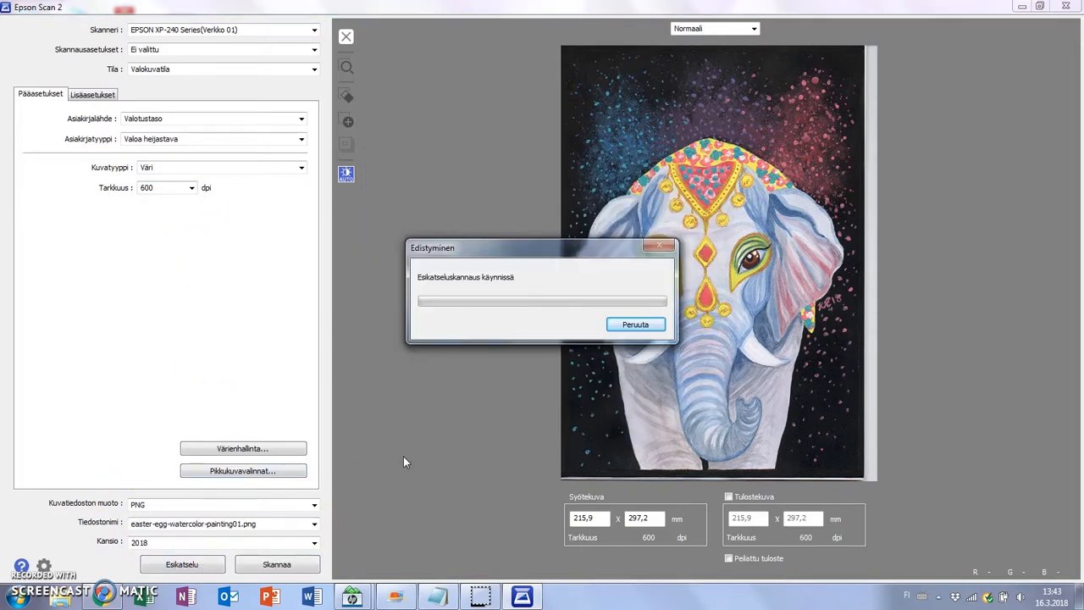
left_click(277, 564)
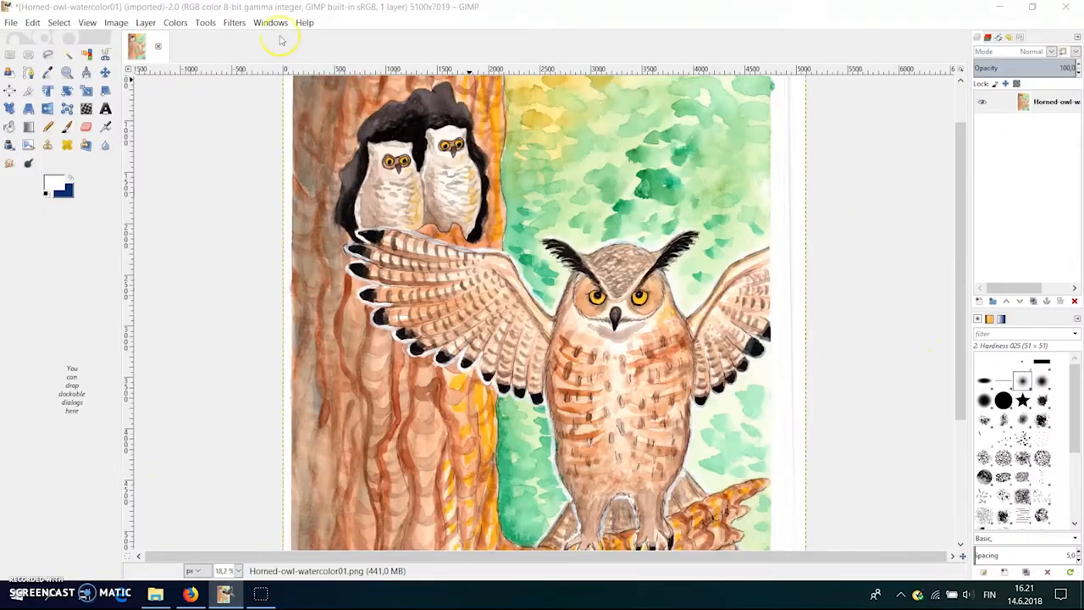
In GIMP, sharpen the Horned-owl-watercolor01 image with the Unsharp Mask filter
left_click(235, 22)
mouse_move(356, 111)
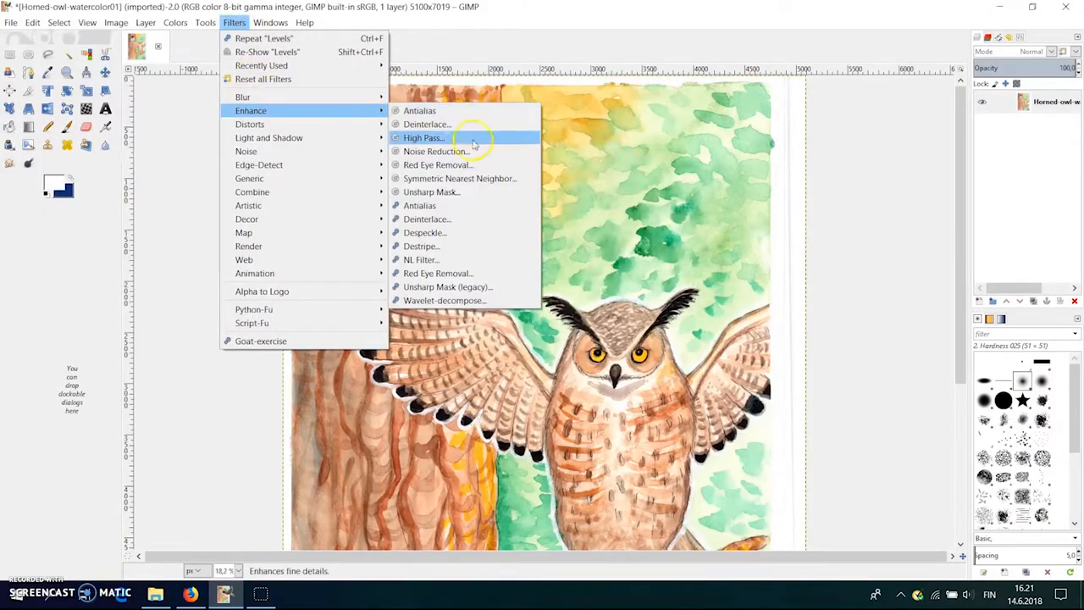
left_click(458, 190)
left_click_drag(165, 272, 175, 269)
left_click_drag(545, 343, 620, 340)
mouse_move(65, 242)
left_mouse_down()
mouse_move(127, 238)
mouse_move(65, 240)
mouse_move(75, 239)
left_mouse_up()
left_click(141, 315)
scroll(652, 254, "up", 2)
scroll(652, 254, "down", 2)
Adjust the brightness and contrast of the owl painting and apply the correction
left_click(196, 23)
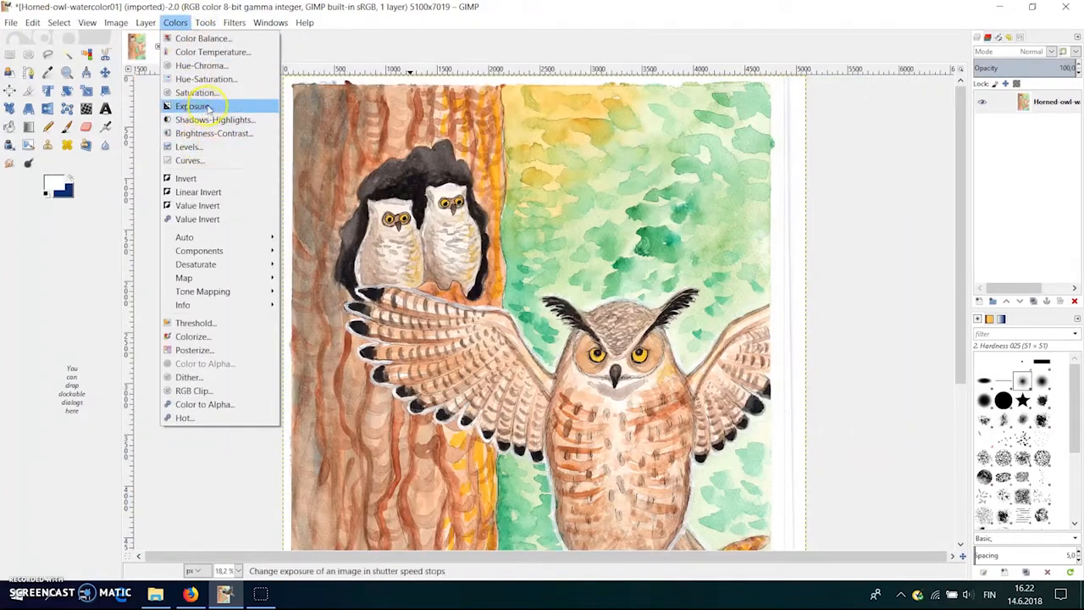
left_click(211, 134)
left_click_drag(193, 224, 186, 195)
left_click(253, 267)
left_click_drag(545, 338, 616, 364)
key("Return")
Draw a rectangular selection around the painted area of the owl image, leaving out the white paper edges
scroll(516, 316, "down", 5)
scroll(516, 317, "up", 5)
left_click(10, 55)
left_click_drag(295, 89, 769, 528)
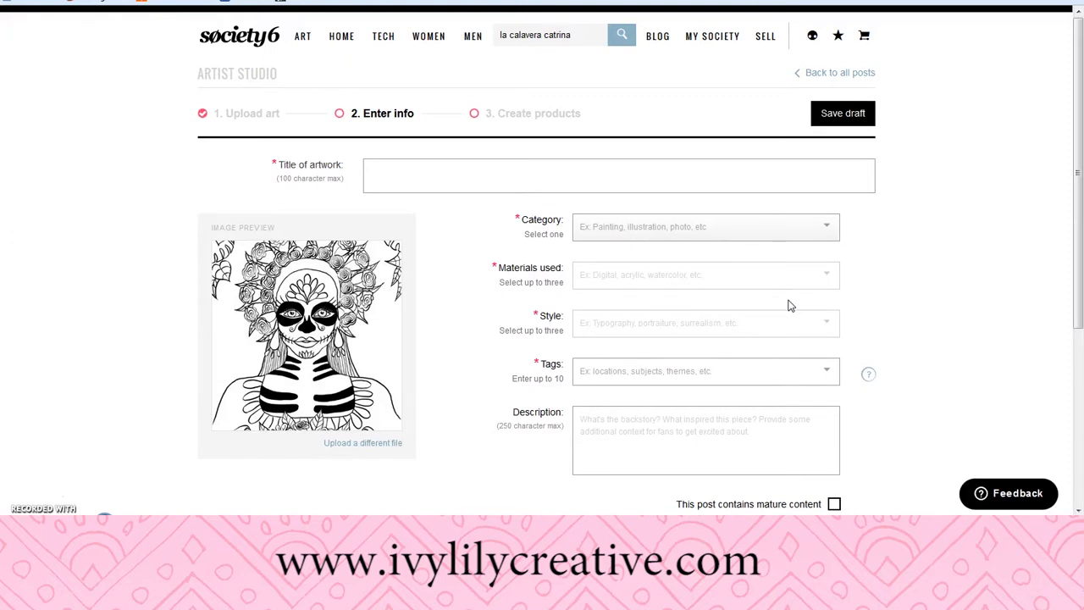
On Society6, title the artwork "La Calavera Catrina Sugar Skull Ink Drawing", copying the wording from the sugar skull notes
scroll(1036, 310, "down", 3)
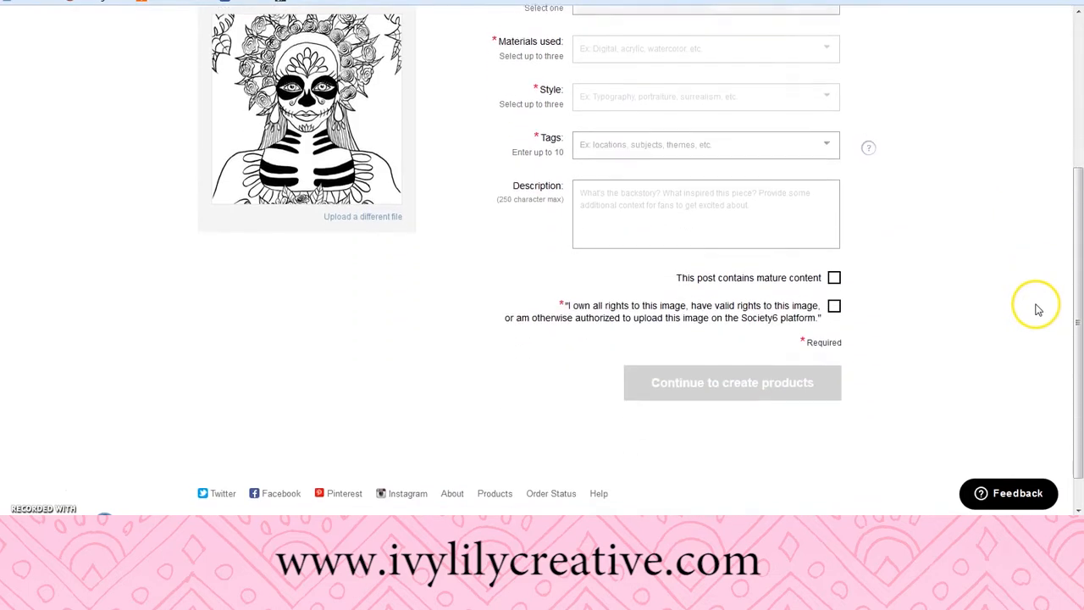
scroll(1037, 311, "up", 1)
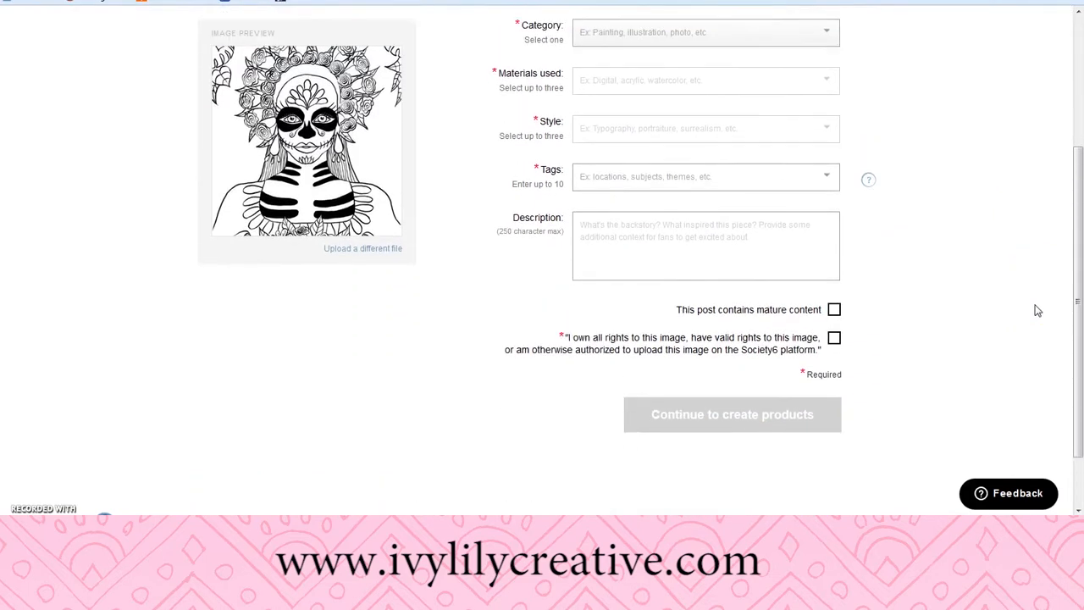
scroll(1037, 311, "up", 1)
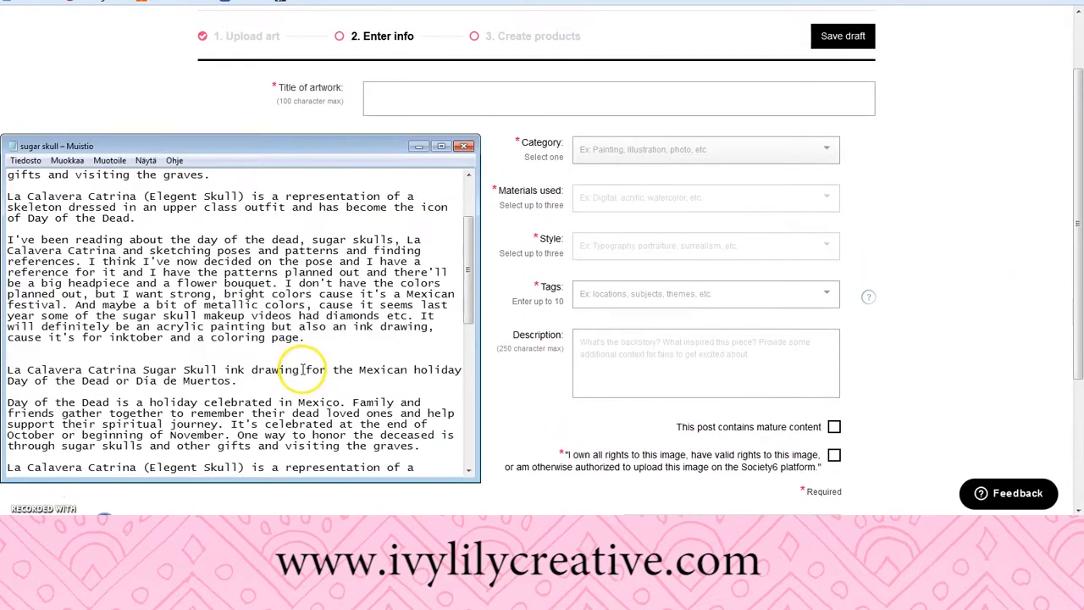
left_click_drag(301, 369, 6, 370)
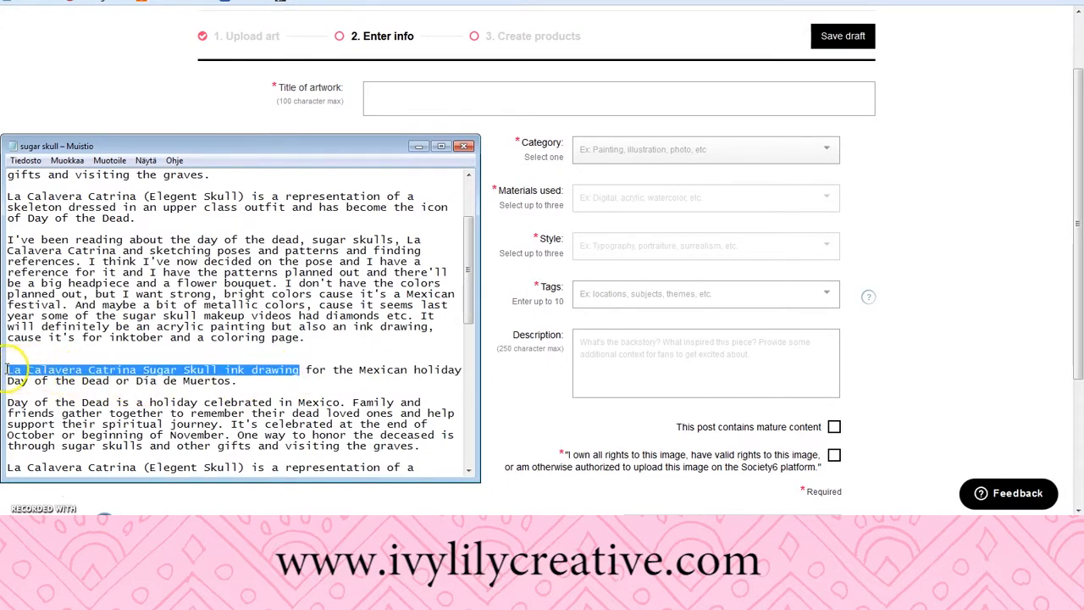
right_click(19, 366)
left_click(74, 224)
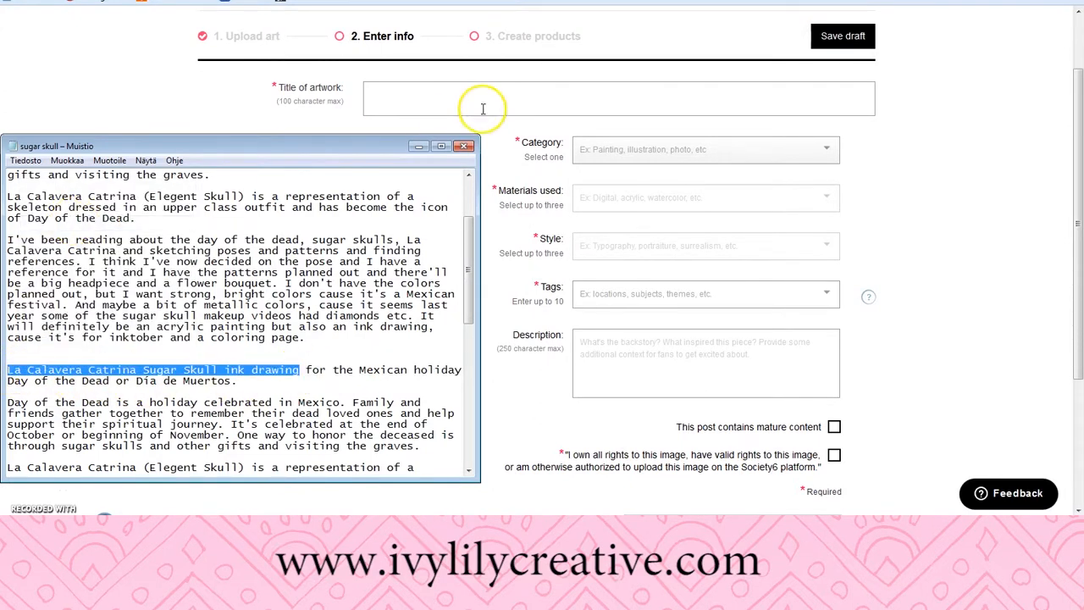
left_click(472, 105)
right_click(471, 105)
left_click(509, 164)
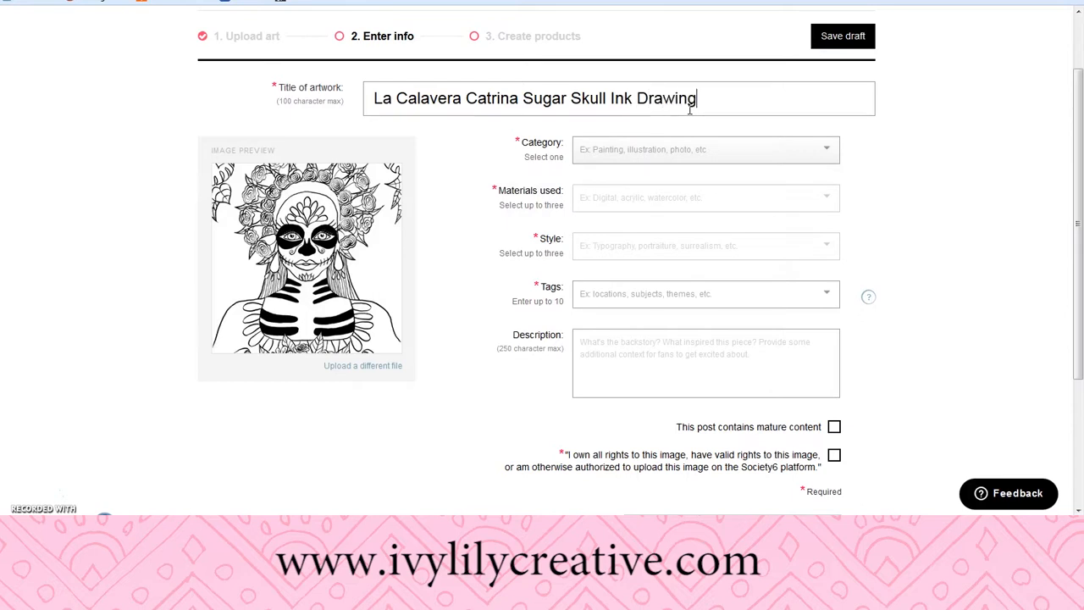
Set the artwork's category to Drawing
left_click(767, 154)
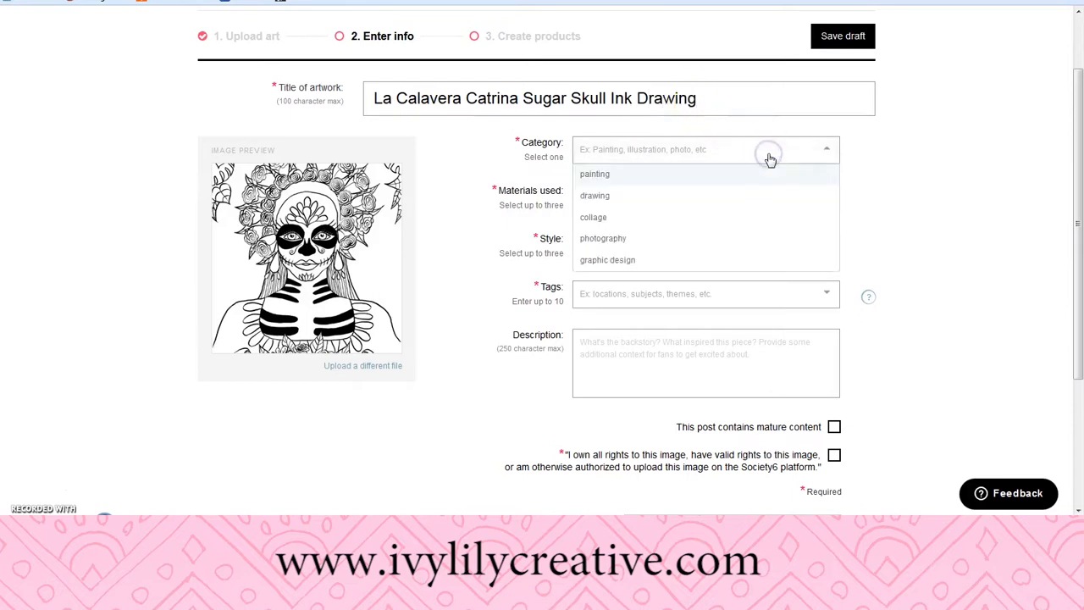
left_click(632, 196)
Copy the tag list from the notes into the artwork's tags, from la calavera catrina and sugar skull through halloween art and inktober 2016
key("alt+Tab")
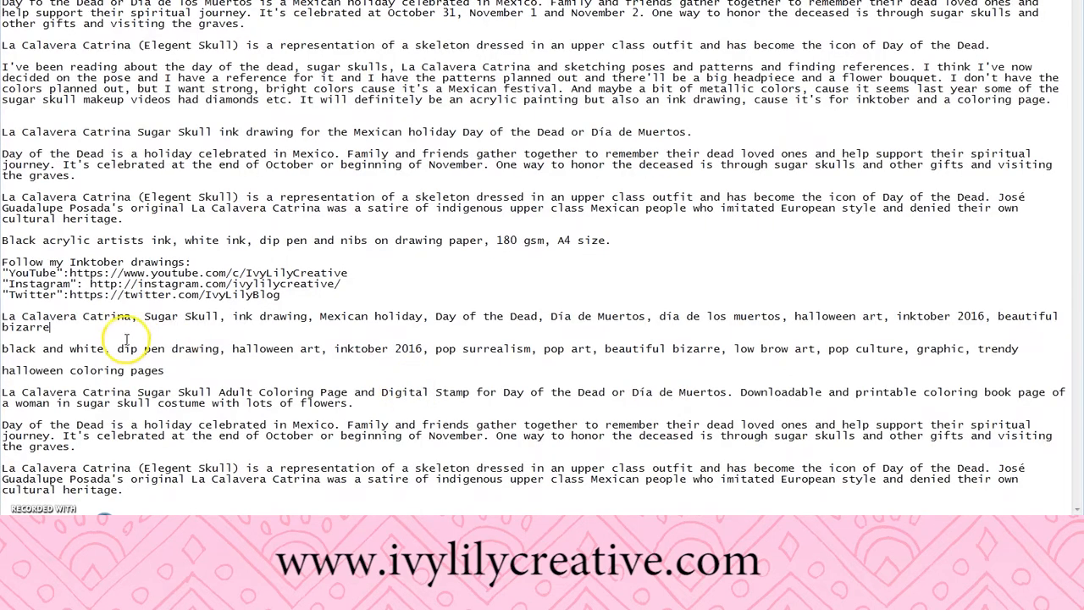
left_click_drag(53, 331, 15, 317)
right_click(24, 319)
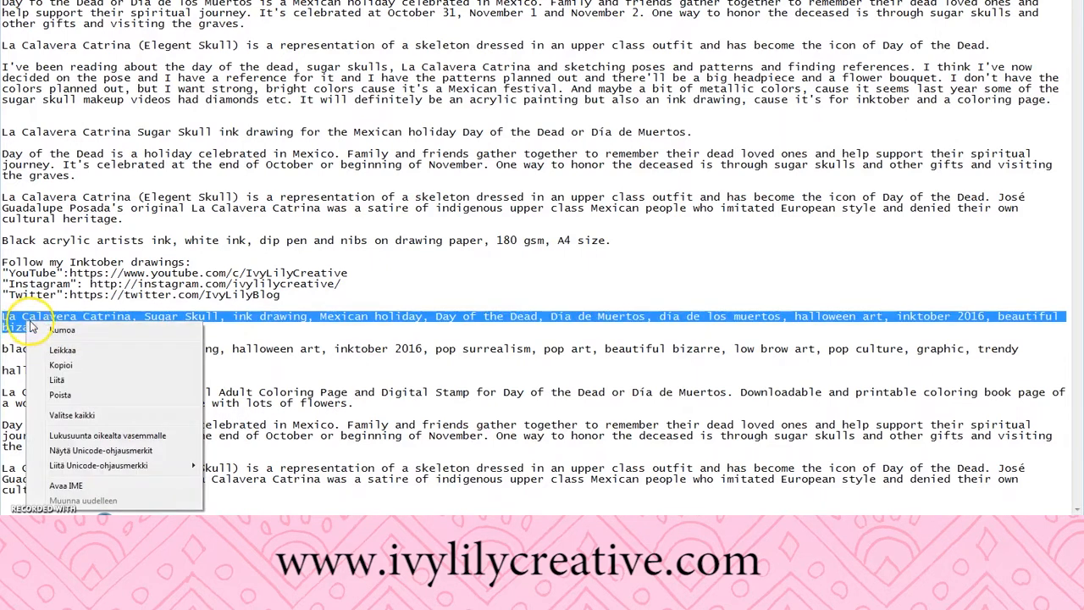
left_click(59, 372)
key("alt+Tab")
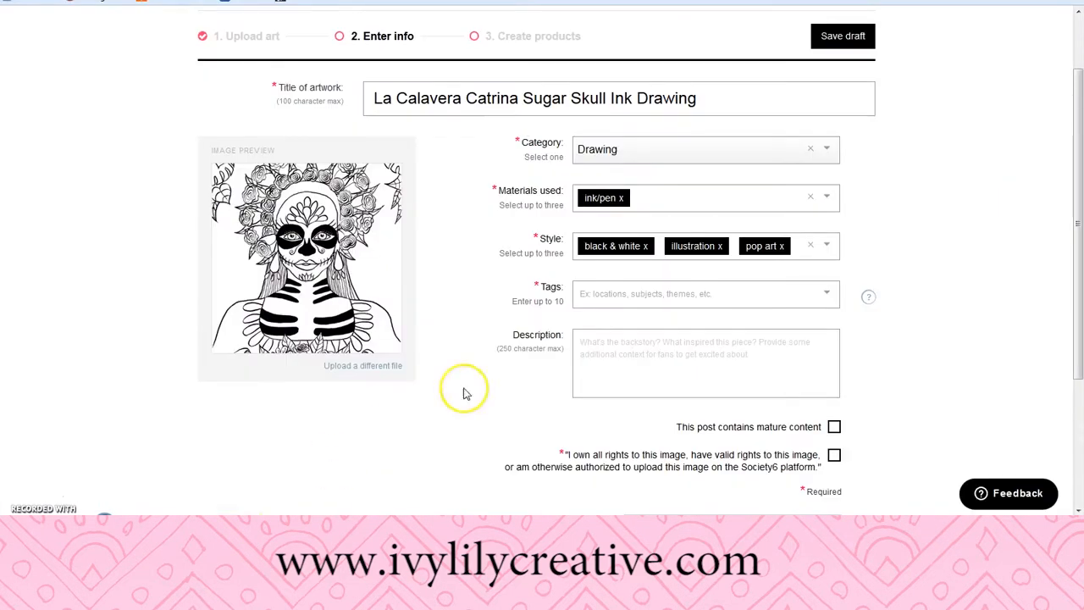
left_click(654, 292)
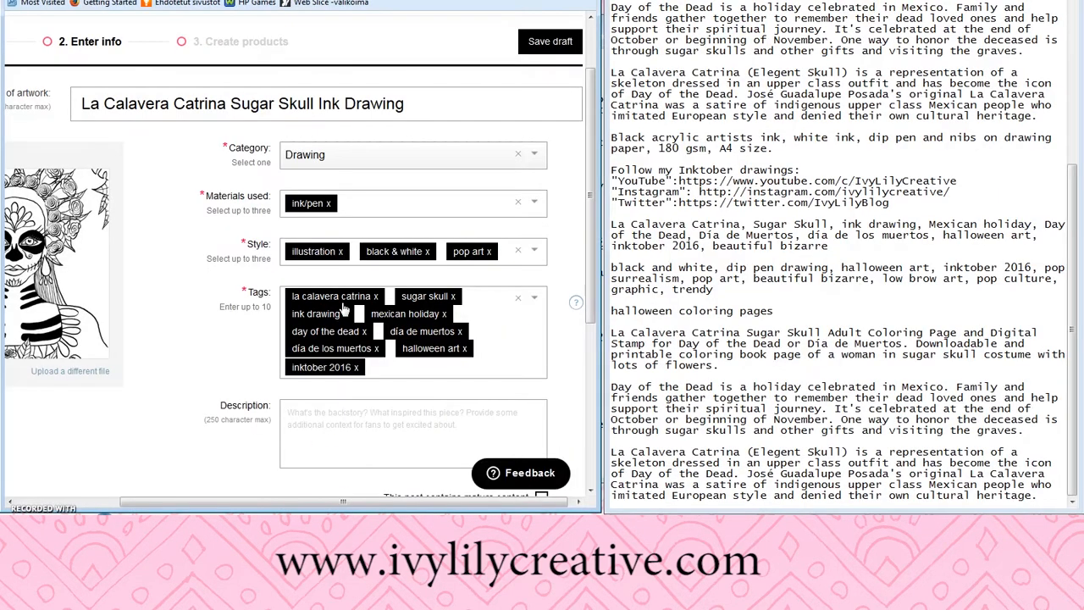
Add "beautiful bizarre" to the artwork's tags
type("beautiful bizarre")
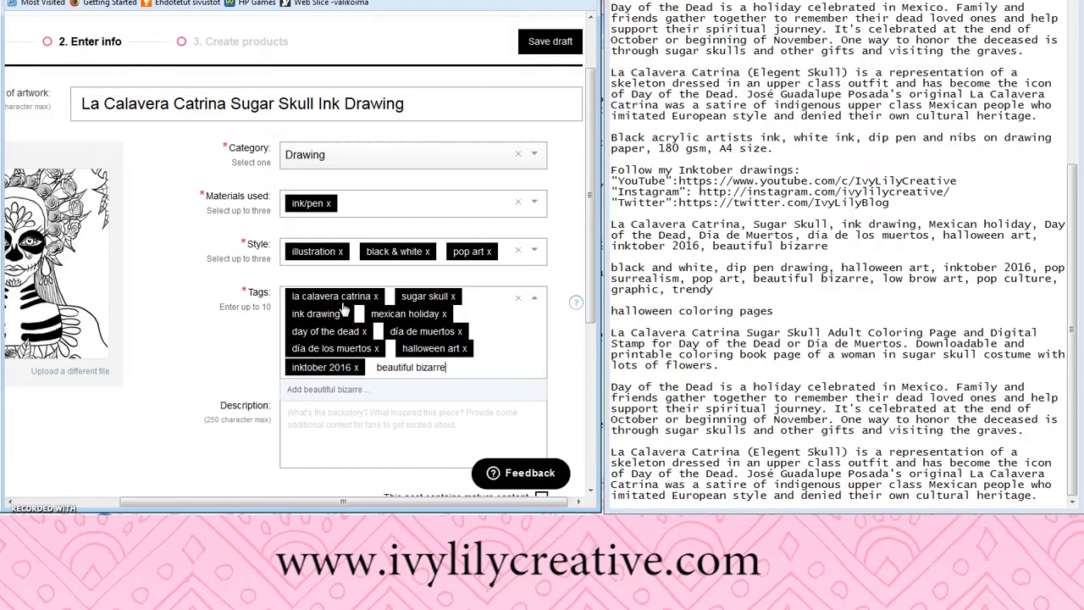
key("Return")
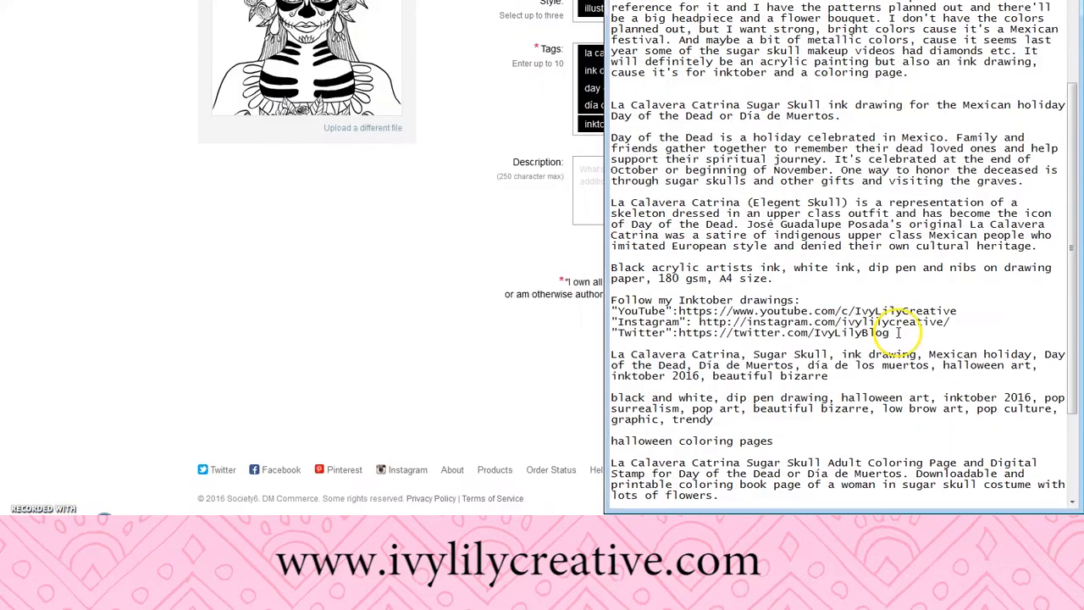
Copy the sugar skull notes, from the "La Calavera Catrina Sugar Skull ink drawing" sentence through the Twitter link, into the artwork's description
left_click_drag(898, 333, 612, 104)
right_click(641, 118)
left_click(673, 155)
left_click(600, 179)
right_click(599, 179)
left_click(640, 236)
Replace the description text after the first sentence with "Black acrylic artists ink, white ink, dip pen and nibs on drawing paper, 180 gsm, A4 size."
mouse_move(833, 210)
left_mouse_down()
mouse_move(837, 181)
mouse_move(837, 201)
left_mouse_up()
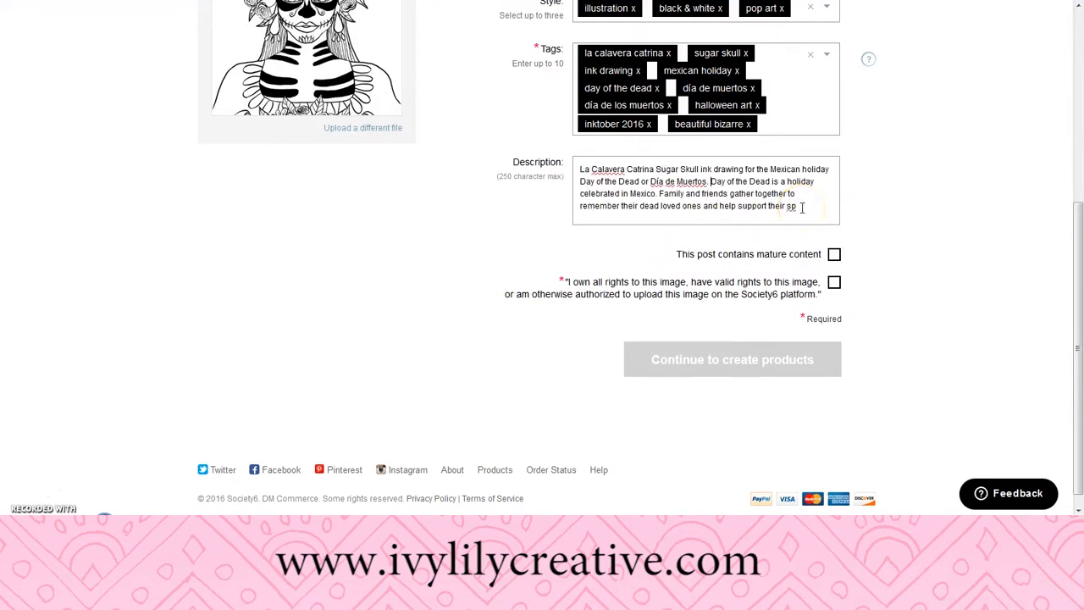
left_click_drag(802, 208, 727, 180)
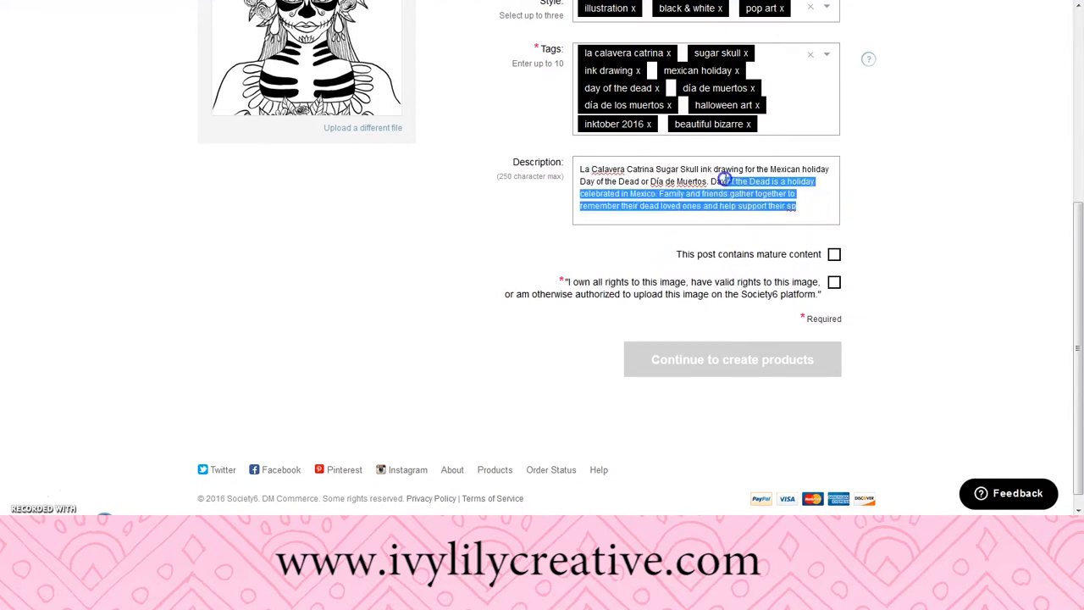
right_click(710, 178)
left_click(771, 238)
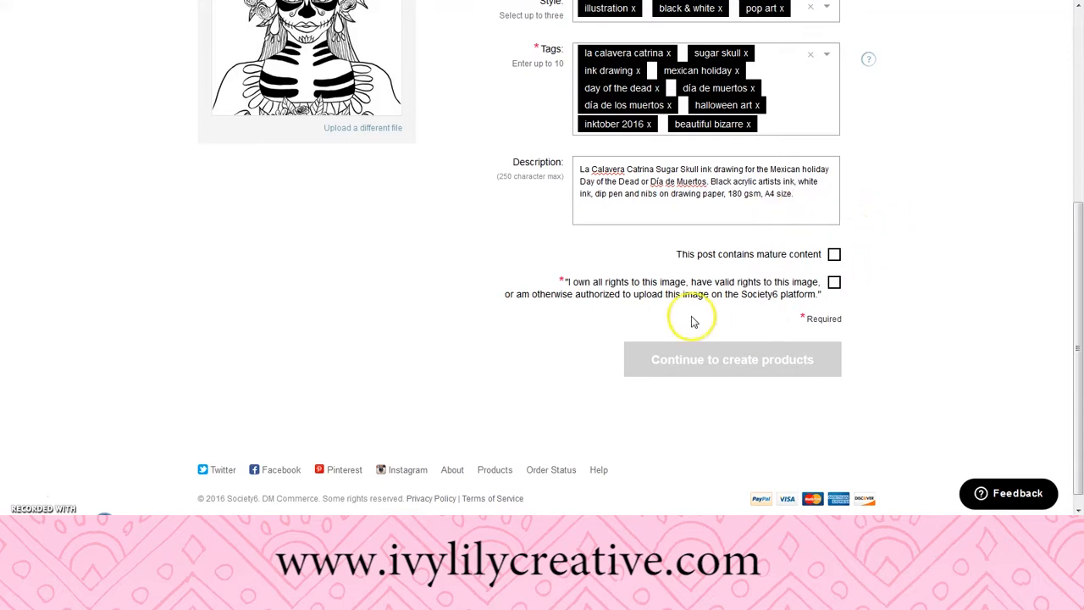
Confirm ownership of all rights to the image and continue to creating products
left_click(834, 282)
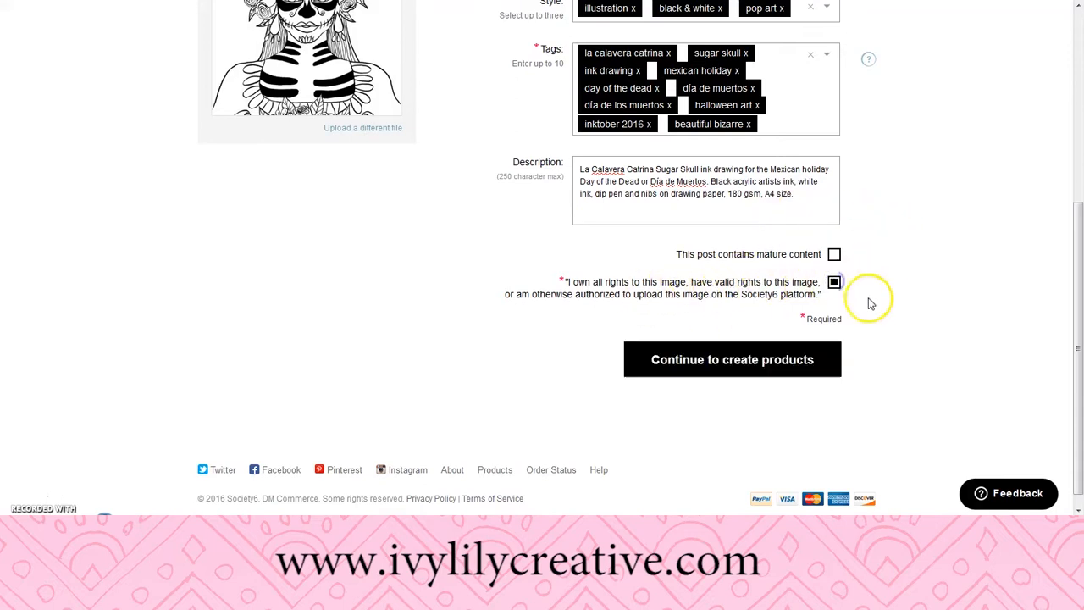
scroll(911, 325, "up", 3)
scroll(910, 326, "down", 3)
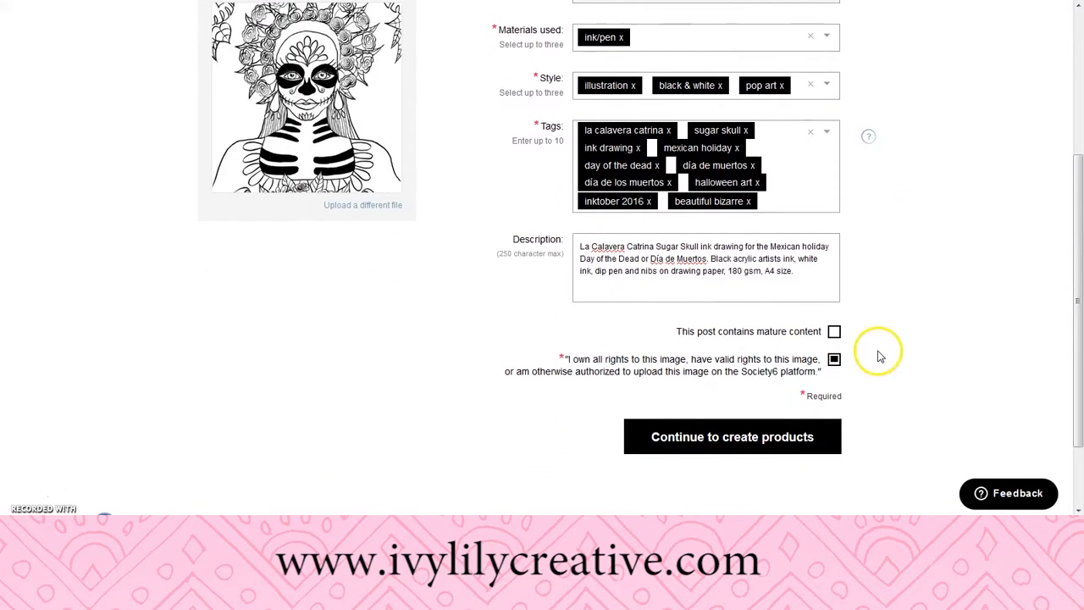
left_click(815, 373)
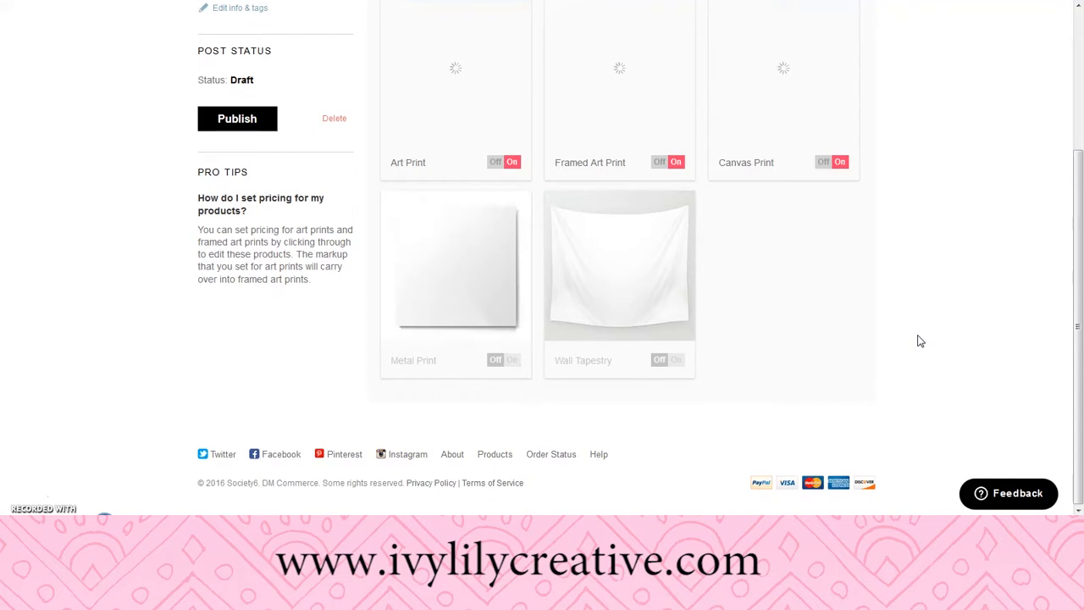
Open the Art Print product, check the markup for each print size, and save it
scroll(848, 356, "up", 1)
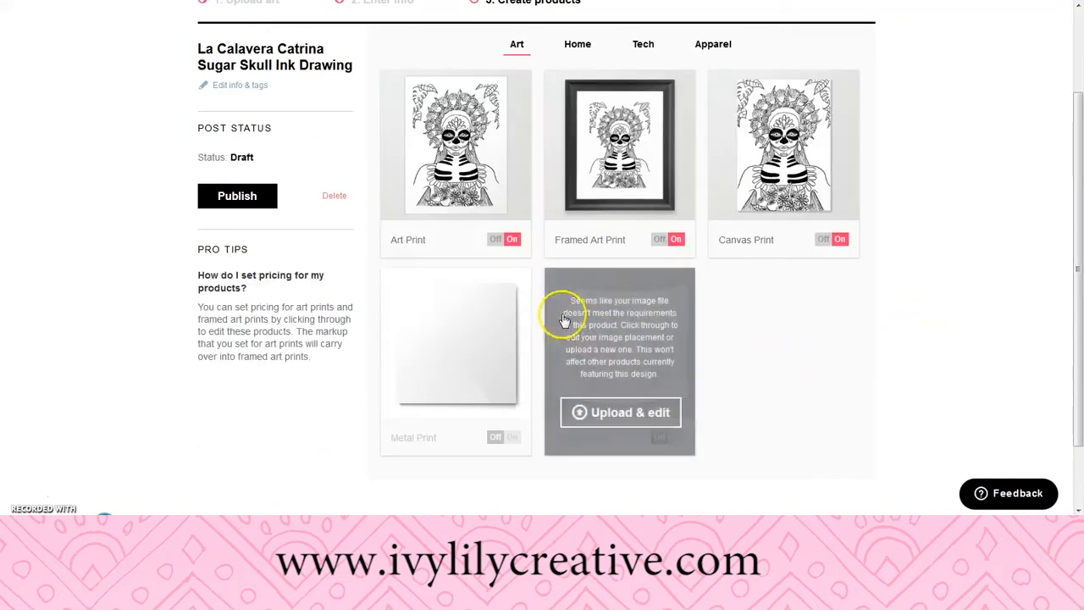
mouse_move(435, 194)
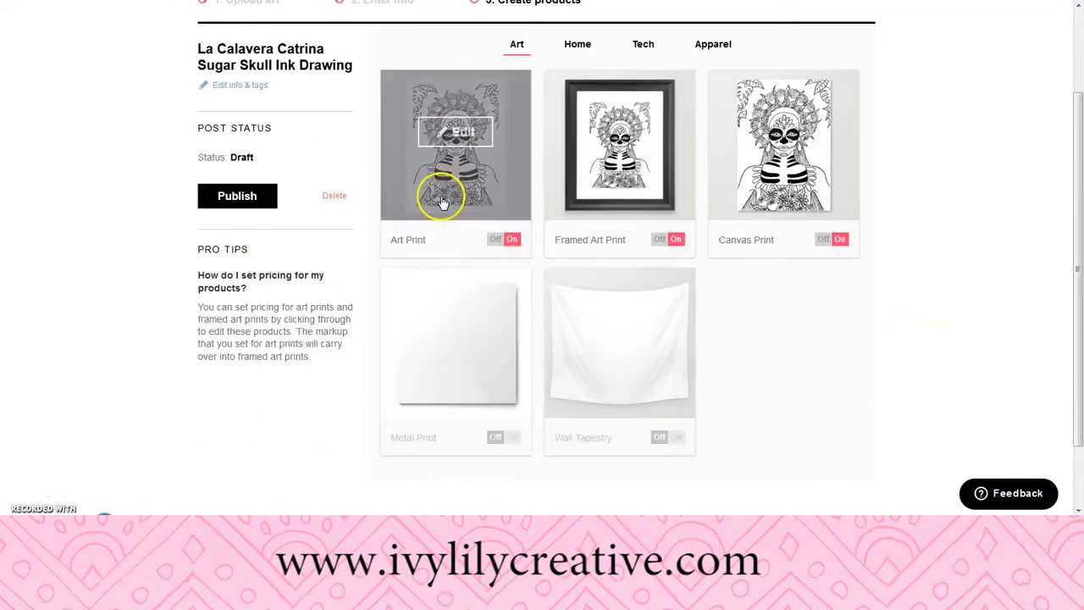
left_click(455, 133)
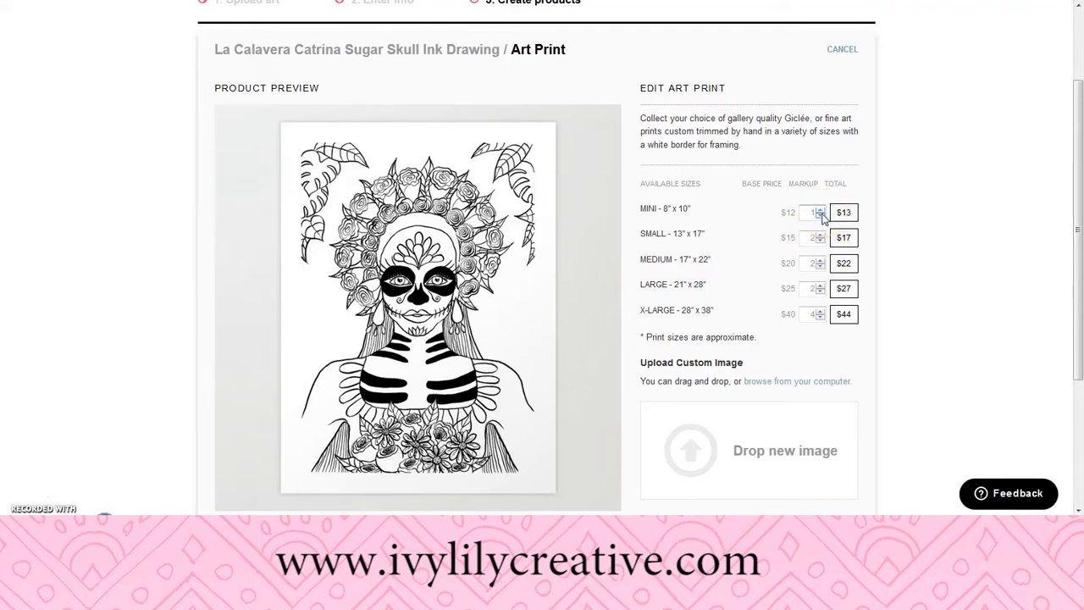
scroll(822, 239, "down", 3)
left_click(695, 370)
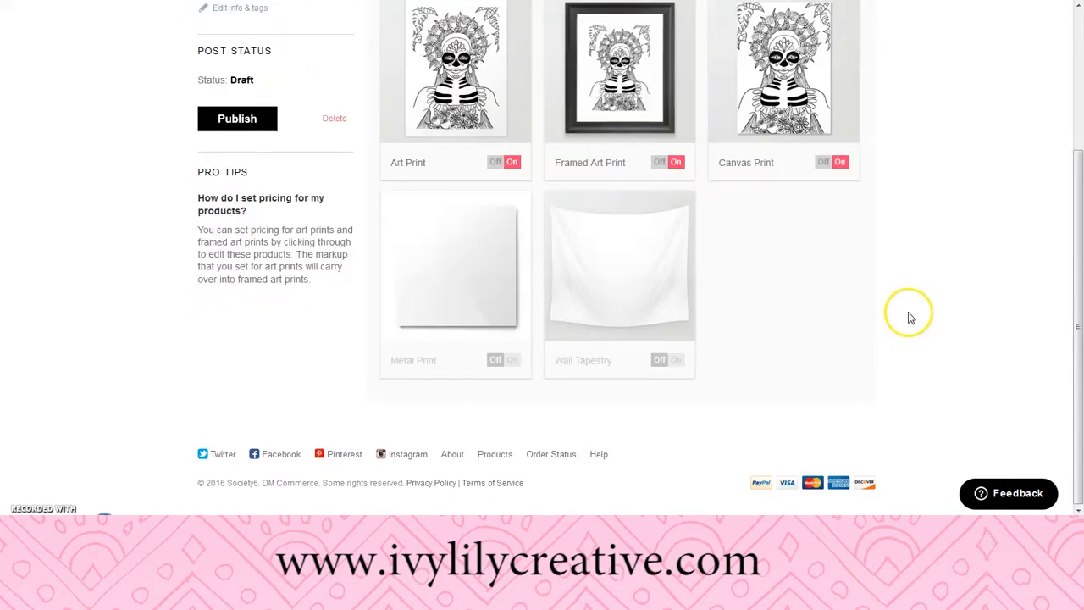
Enable the iPhone & iPod Case and the iPhone & iPod Skin among the tech products
scroll(910, 318, "up", 3)
left_click(653, 158)
scroll(517, 277, "down", 1)
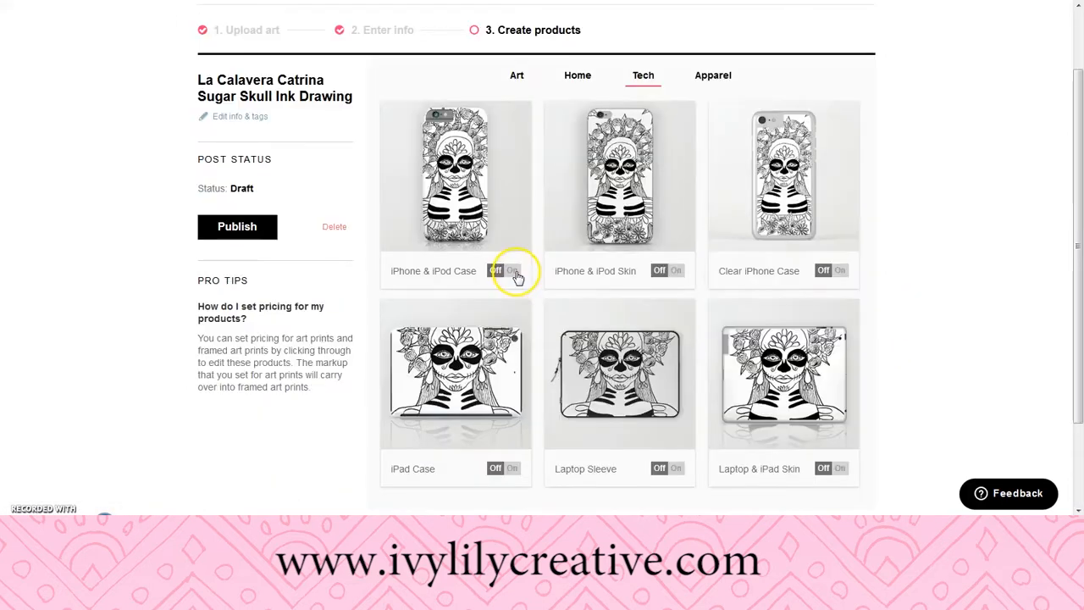
left_click(516, 271)
left_click(683, 271)
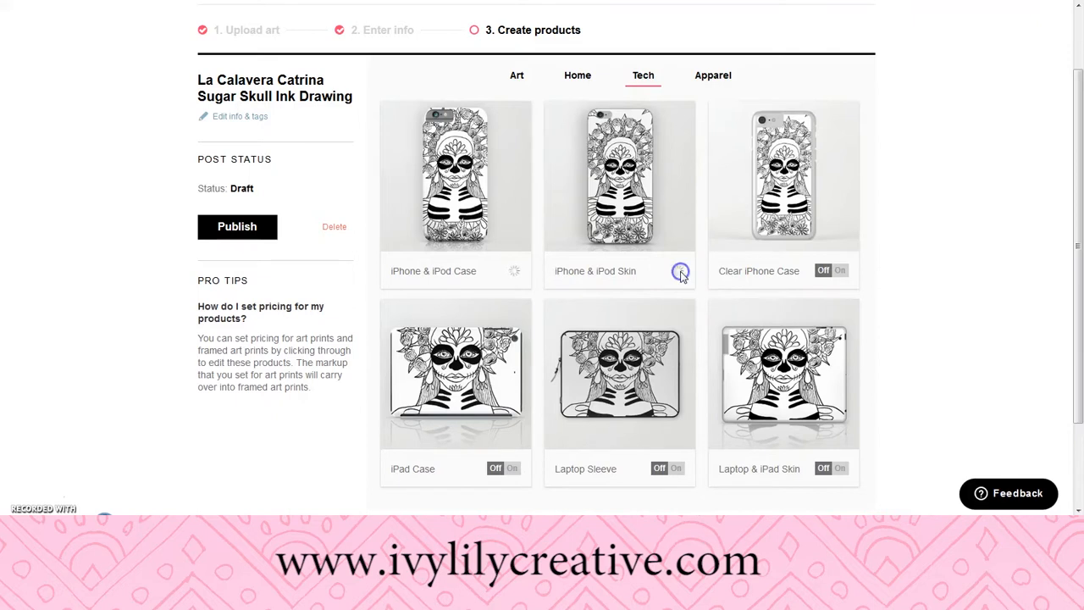
Save the iPhone & iPod Skin with the artwork scaled to 28%, and publish the Catrina post
left_click(624, 164)
scroll(893, 234, "down", 1)
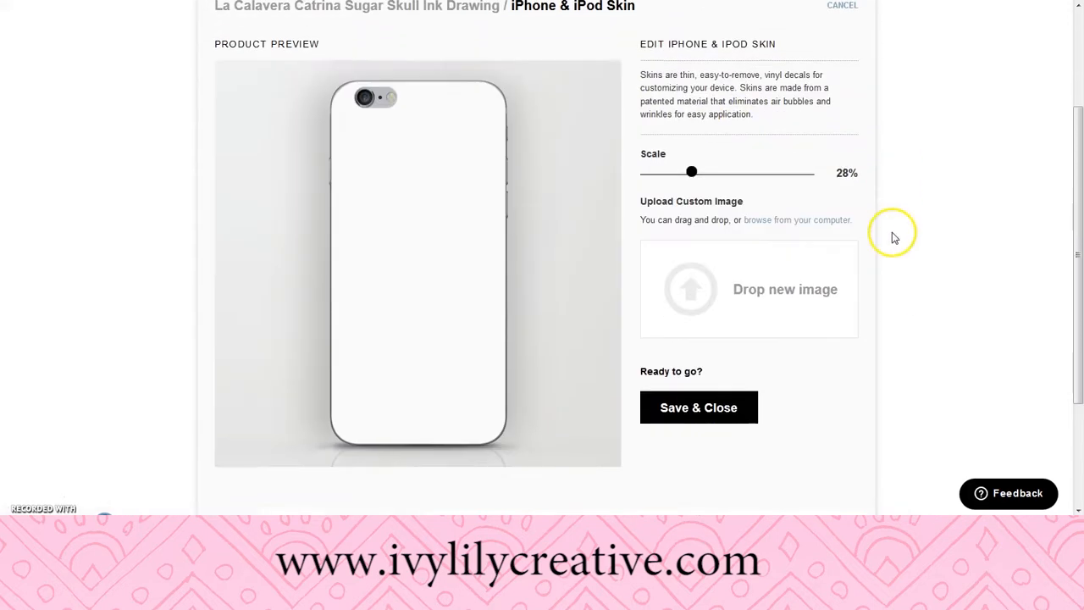
left_click_drag(695, 170, 690, 172)
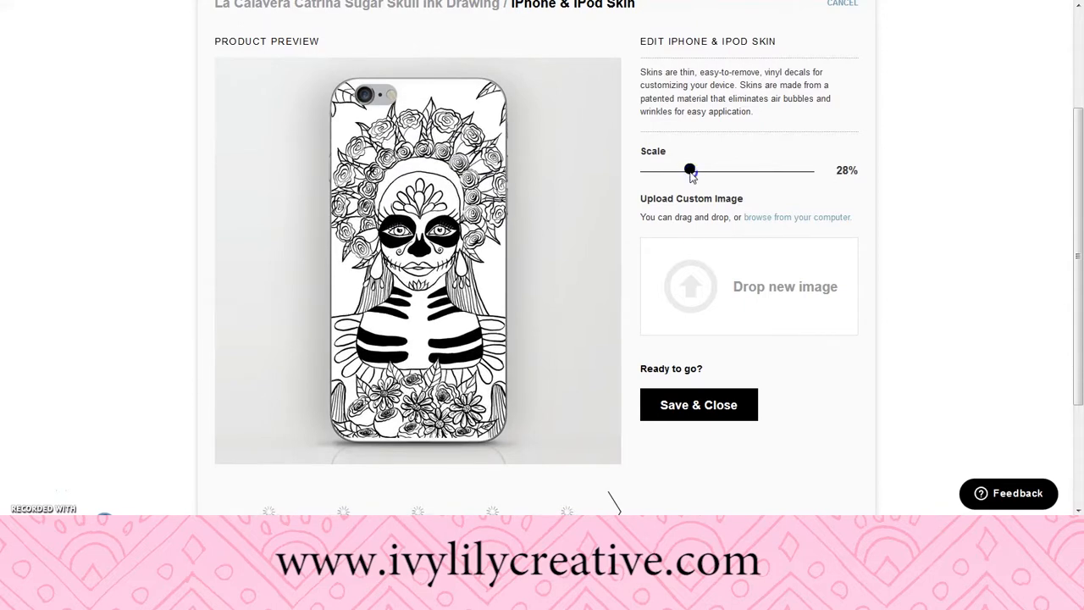
scroll(859, 344, "down", 1)
left_click(704, 341)
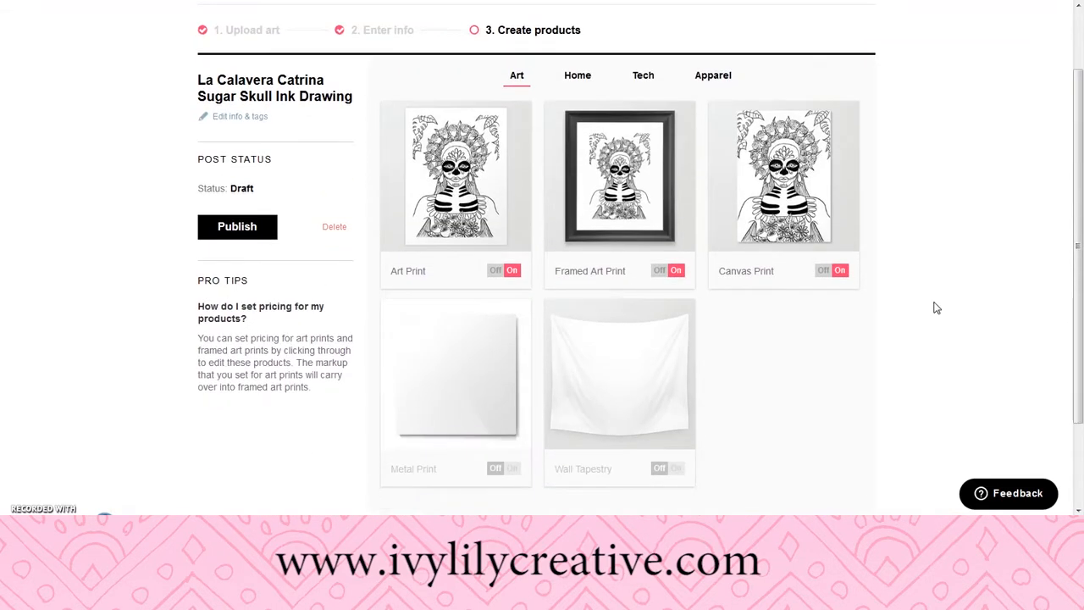
left_click(236, 234)
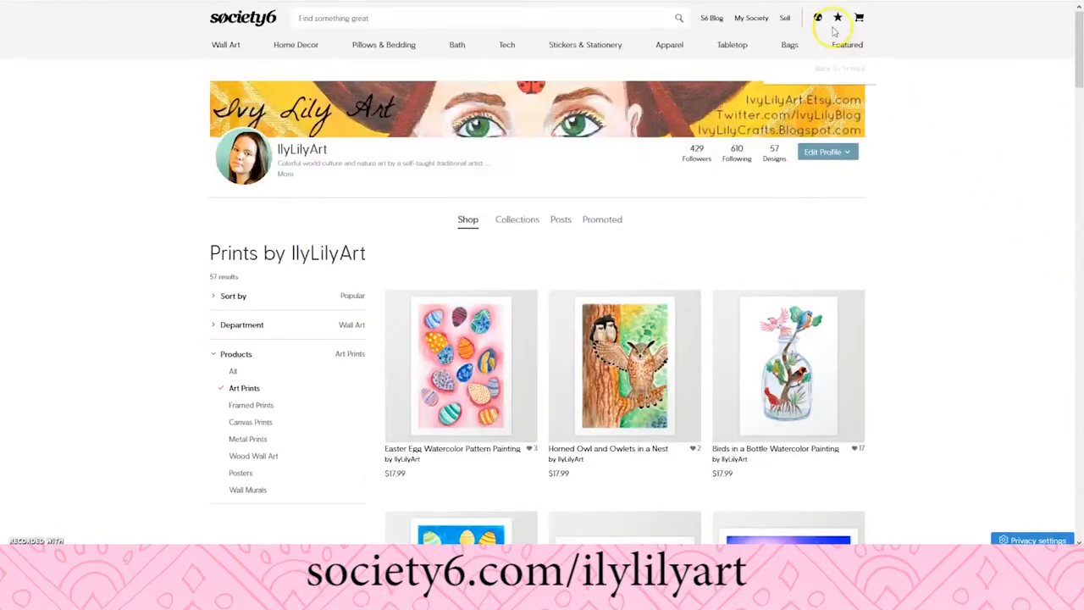
Open the list of managed art posts and look through the enabled products of Horned Owl and Owlets in a Nest
left_click(818, 18)
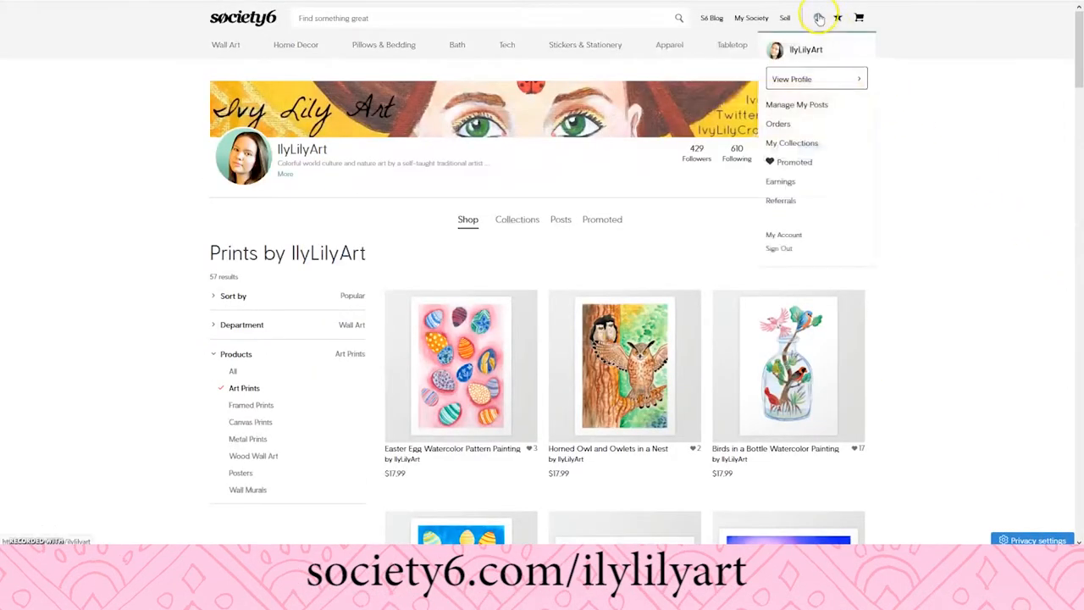
left_click(796, 105)
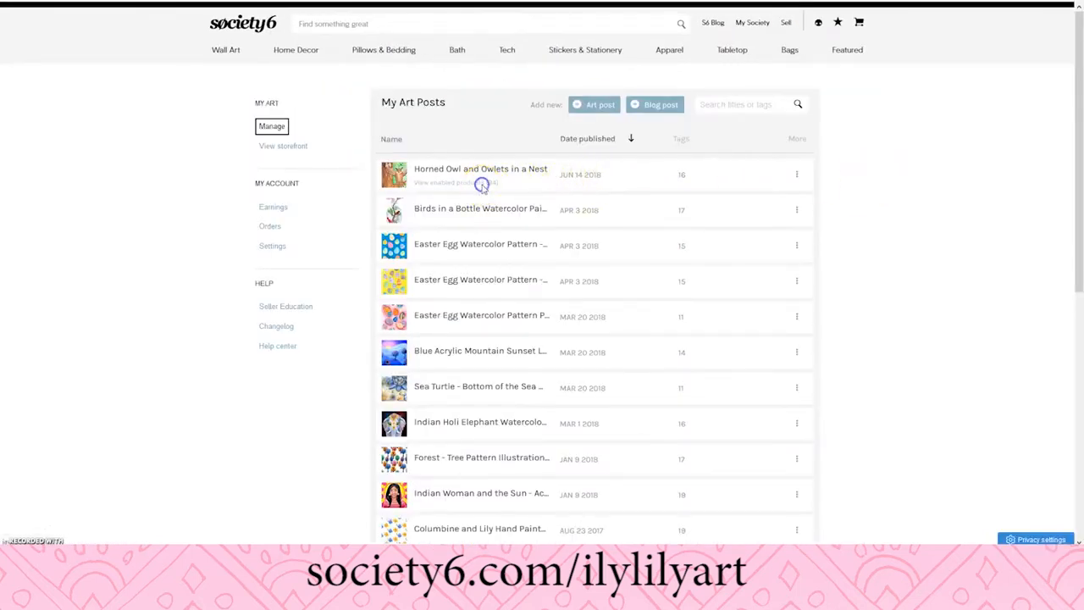
left_click(482, 183)
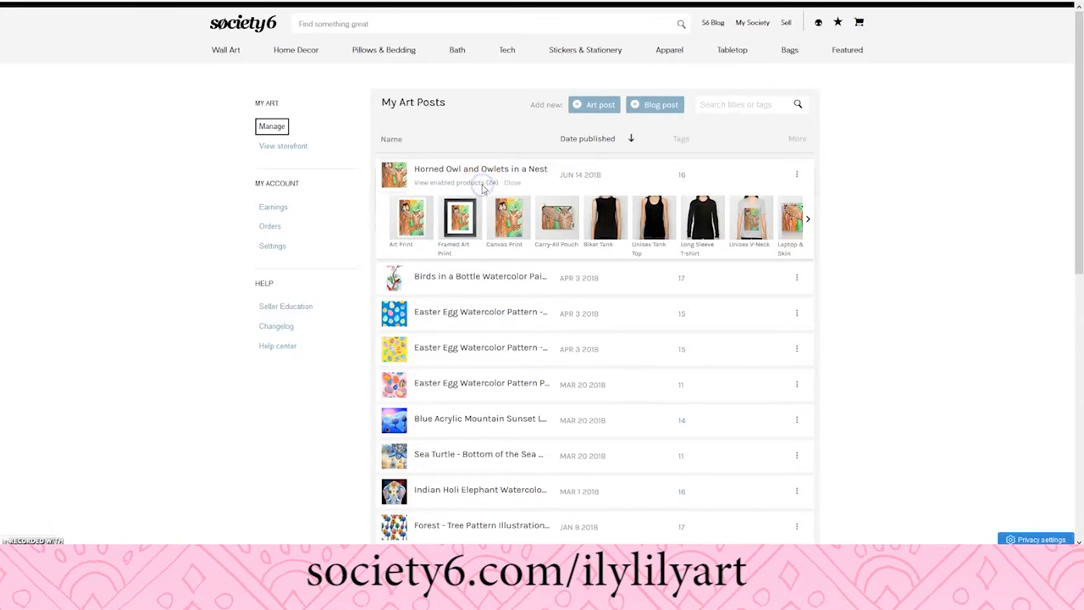
left_click(808, 225)
left_click(807, 226)
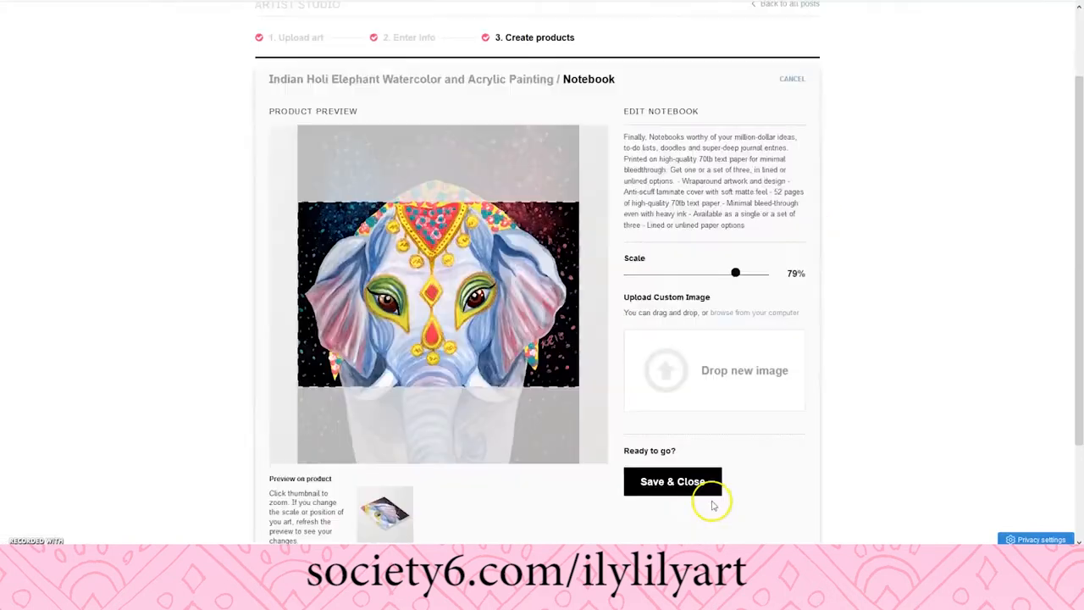
Save the Indian Holi Elephant painting's Notebook product and open its Coaster product for editing
left_click(705, 482)
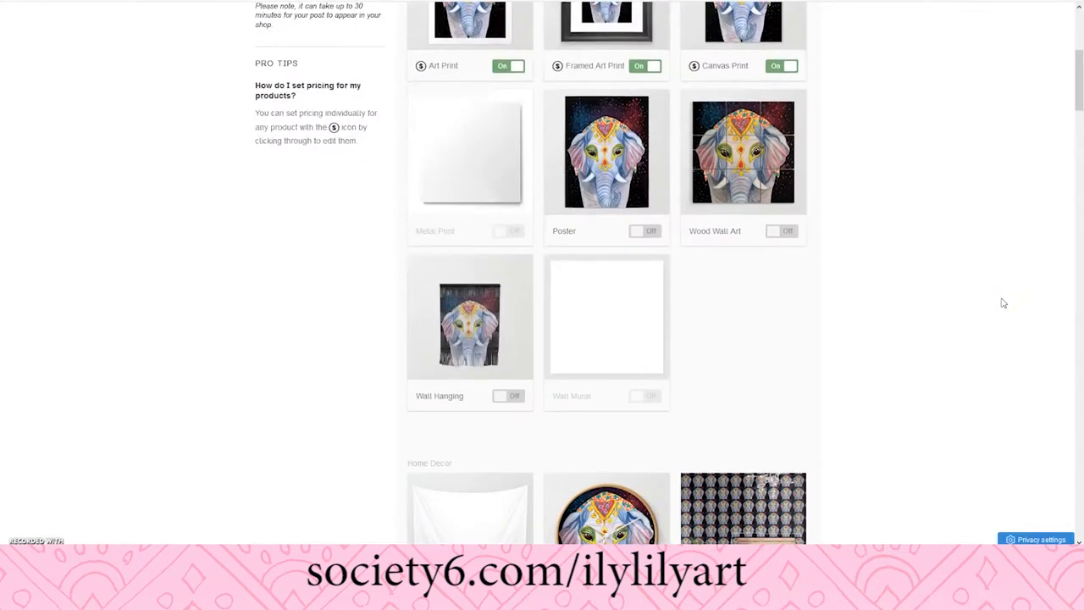
scroll(1004, 303, "down", 3)
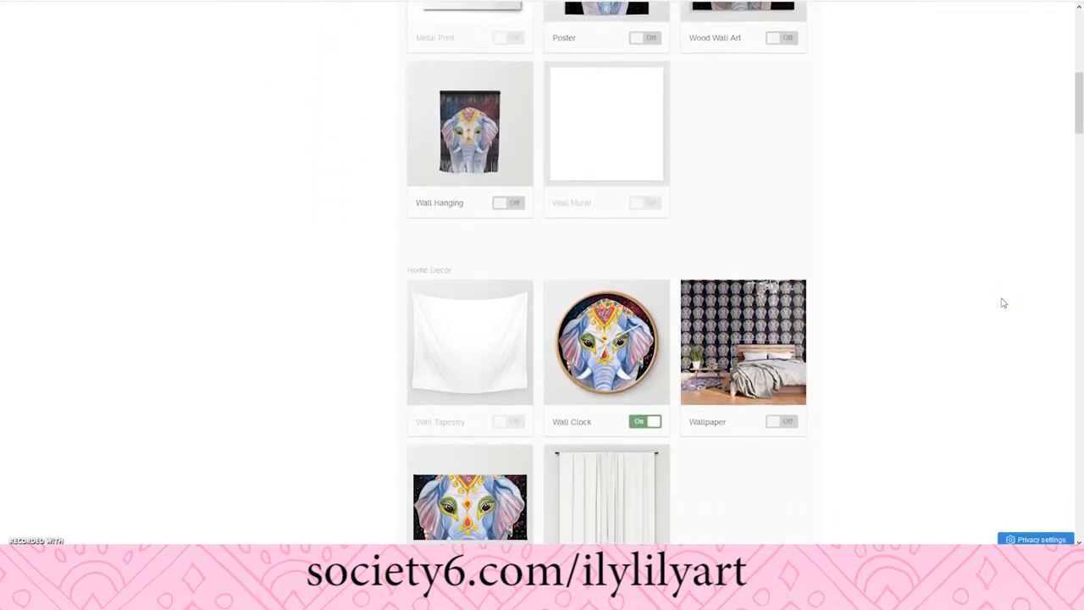
scroll(1004, 304, "down", 2)
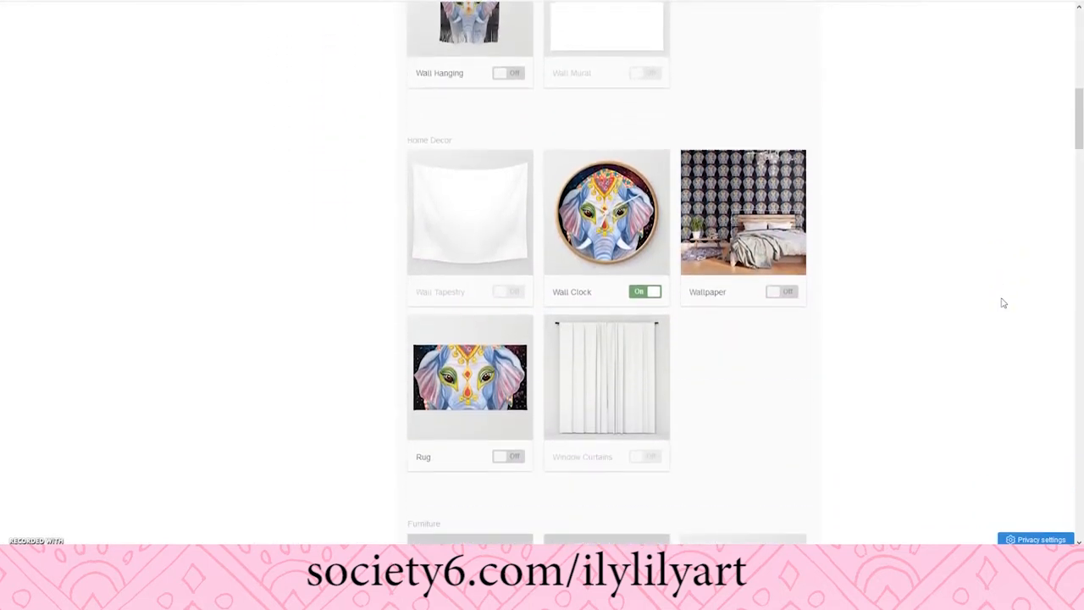
scroll(1004, 303, "down", 1)
scroll(1002, 302, "down", 15)
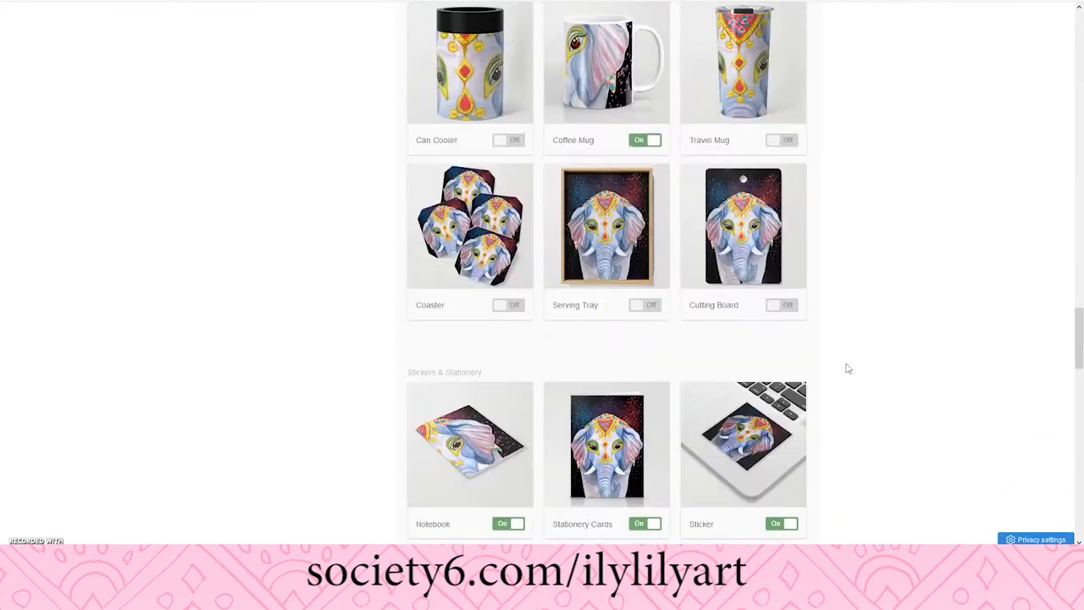
left_click(469, 214)
scroll(891, 249, "down", 1)
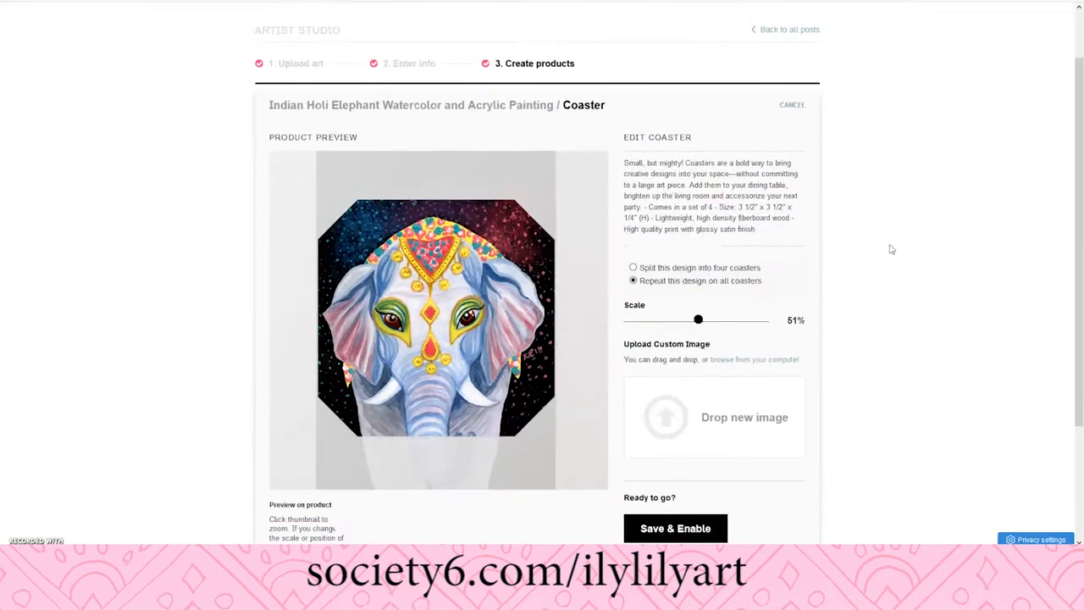
Try splitting the elephant design into four coasters and refresh the product preview
left_click(635, 267)
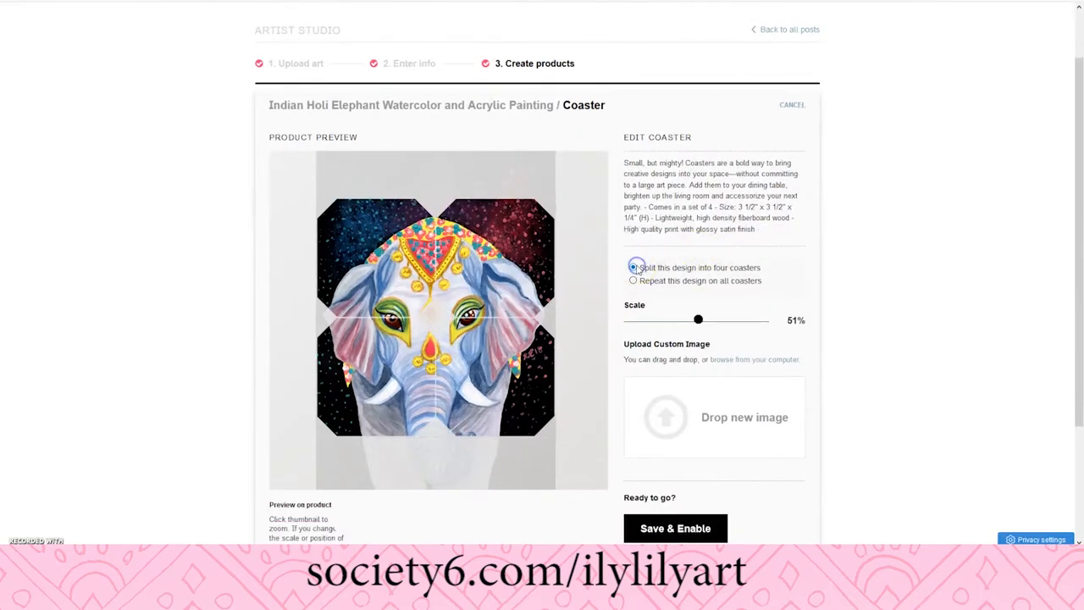
scroll(842, 267, "down", 1)
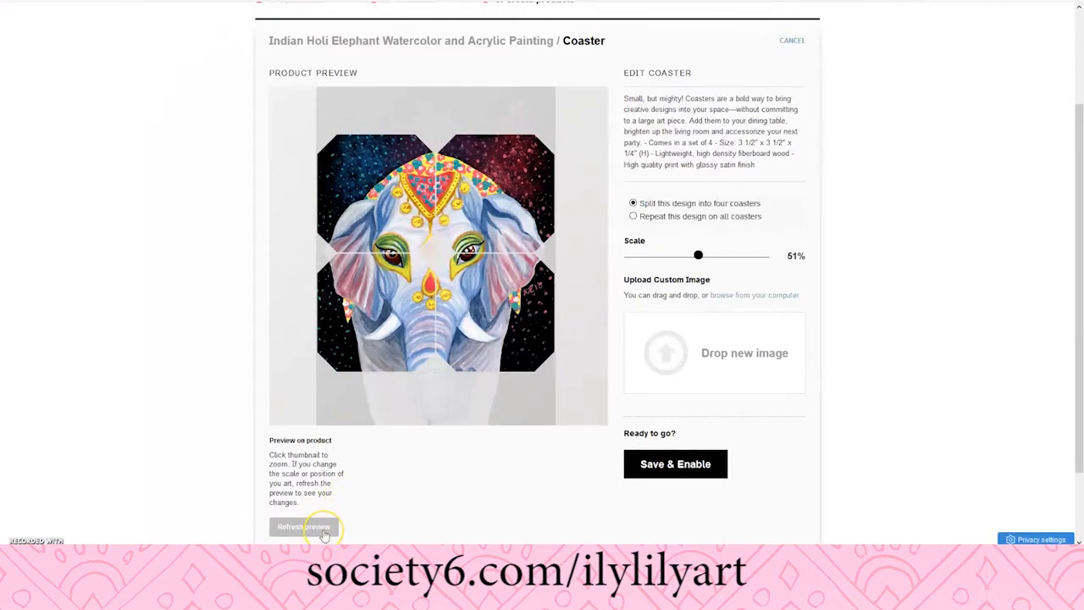
left_click(324, 531)
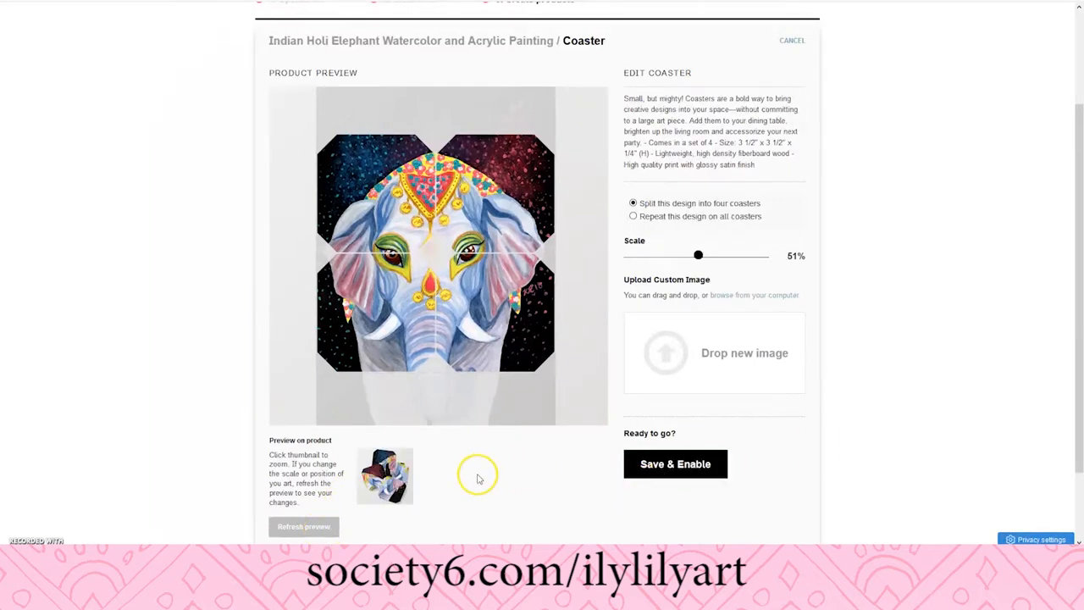
scroll(477, 474, "down", 1)
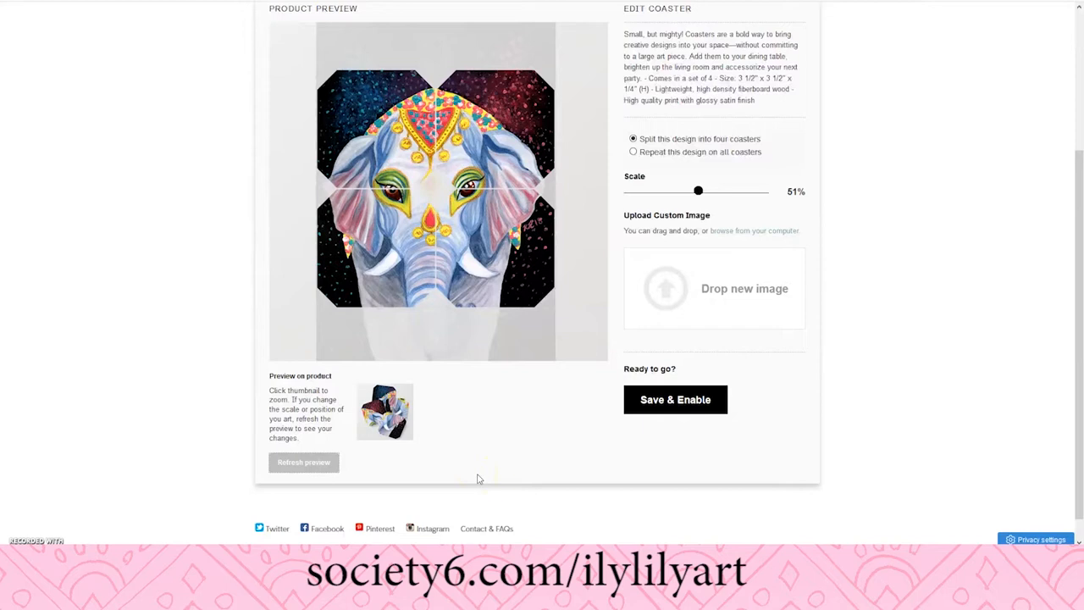
scroll(477, 478, "up", 1)
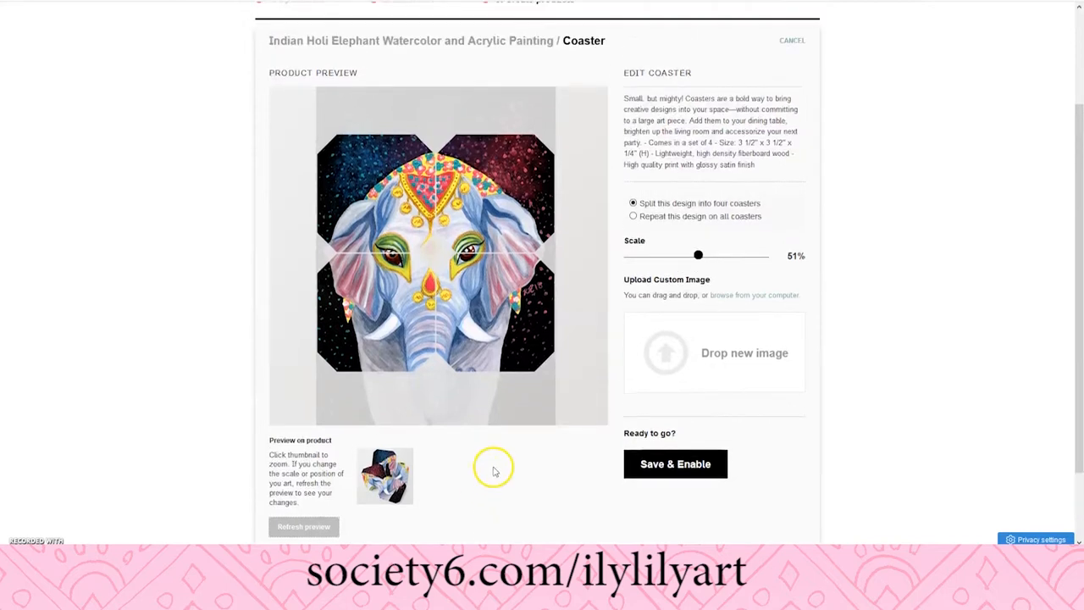
Set the elephant design to repeat on all coasters, then save and enable the Coaster product
left_click(635, 216)
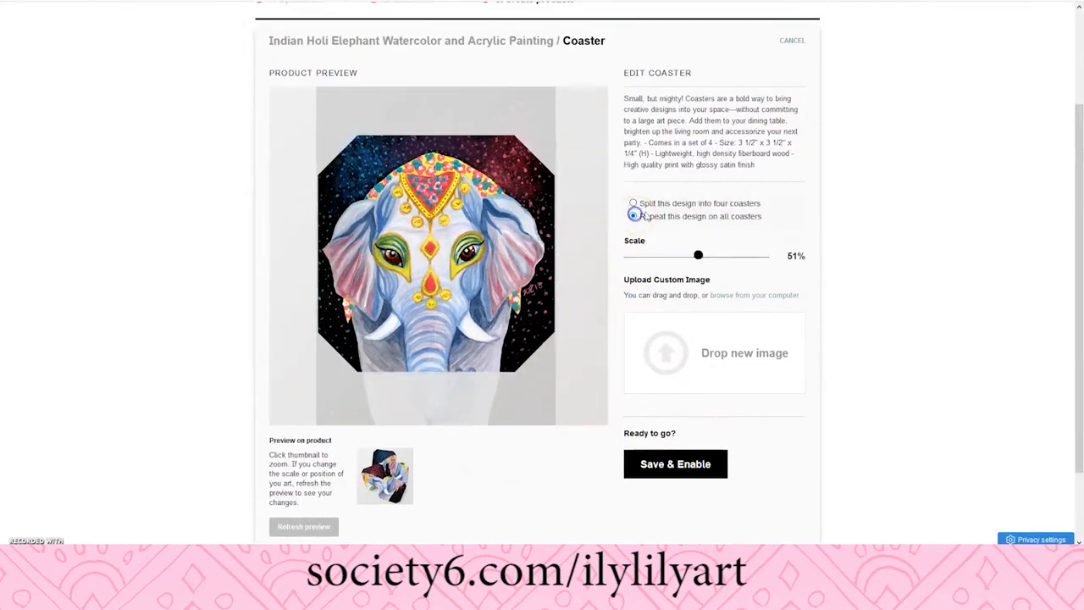
left_click(681, 466)
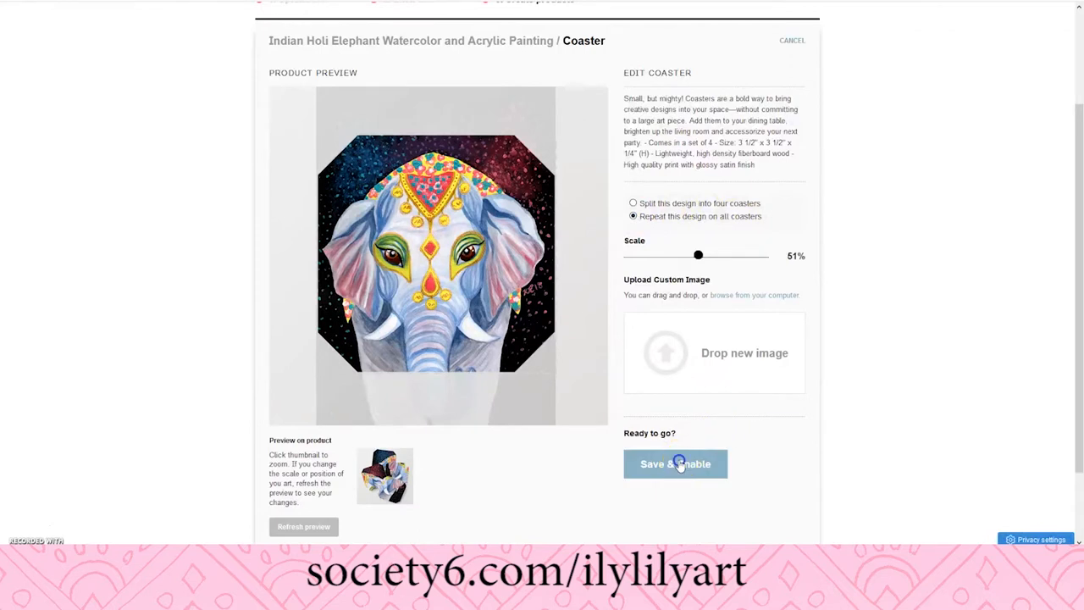
scroll(847, 400, "down", 3)
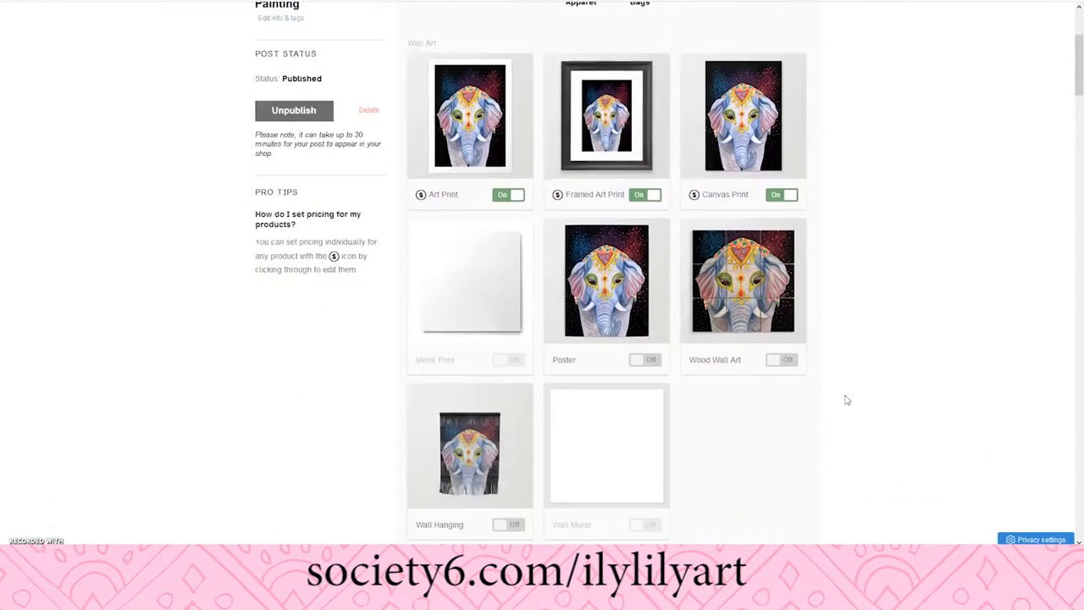
Look through the Indian Holi Elephant painting's product list, from Wall Art through Home Decor and the sections below
scroll(847, 400, "down", 5)
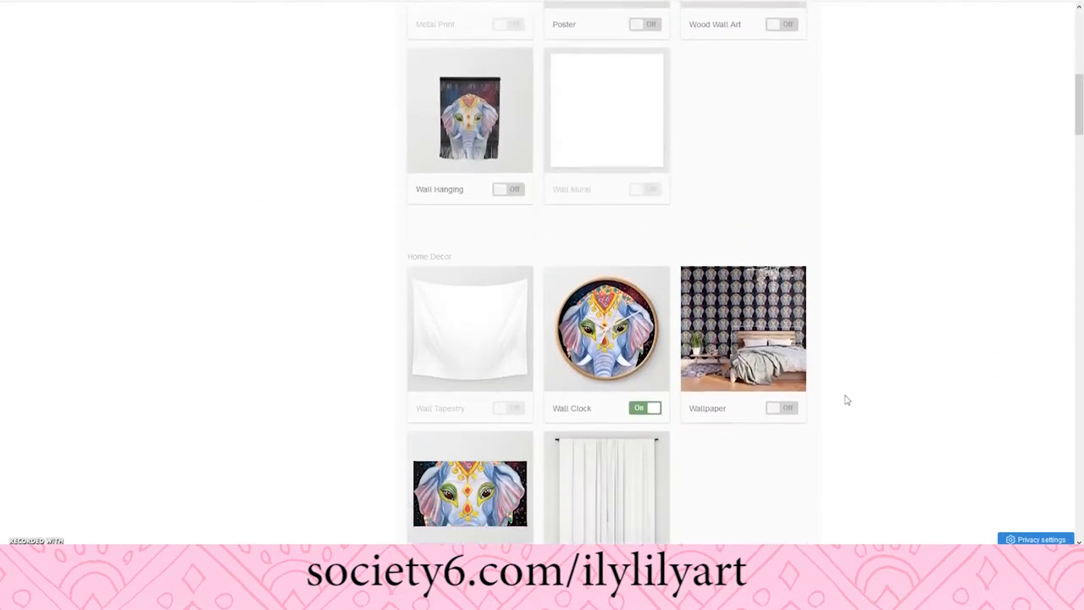
scroll(847, 400, "down", 3)
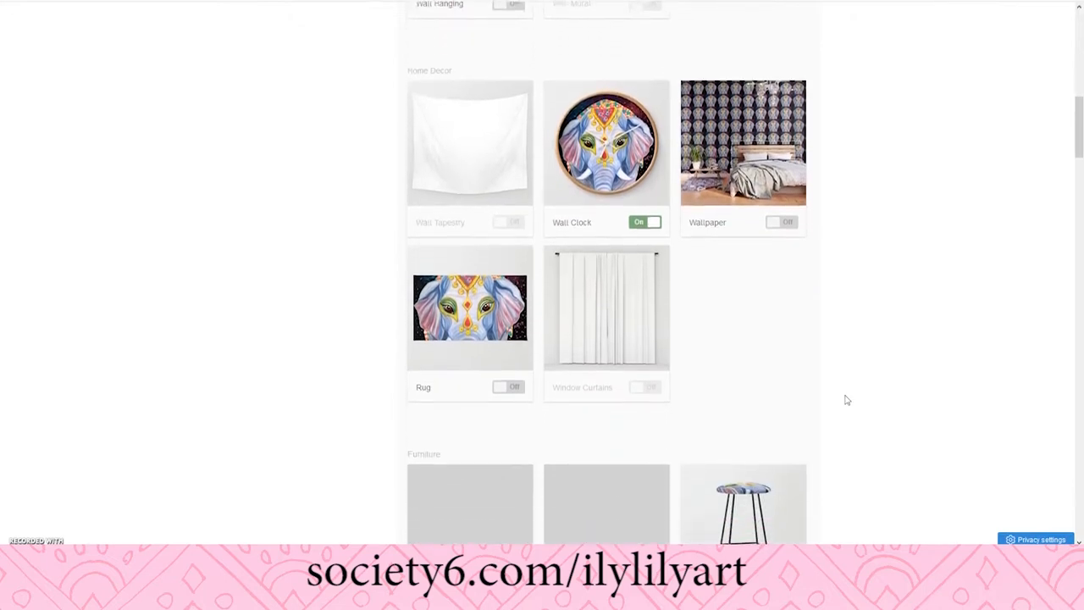
scroll(847, 400, "down", 1)
left_click_drag(1079, 152, 1039, 519)
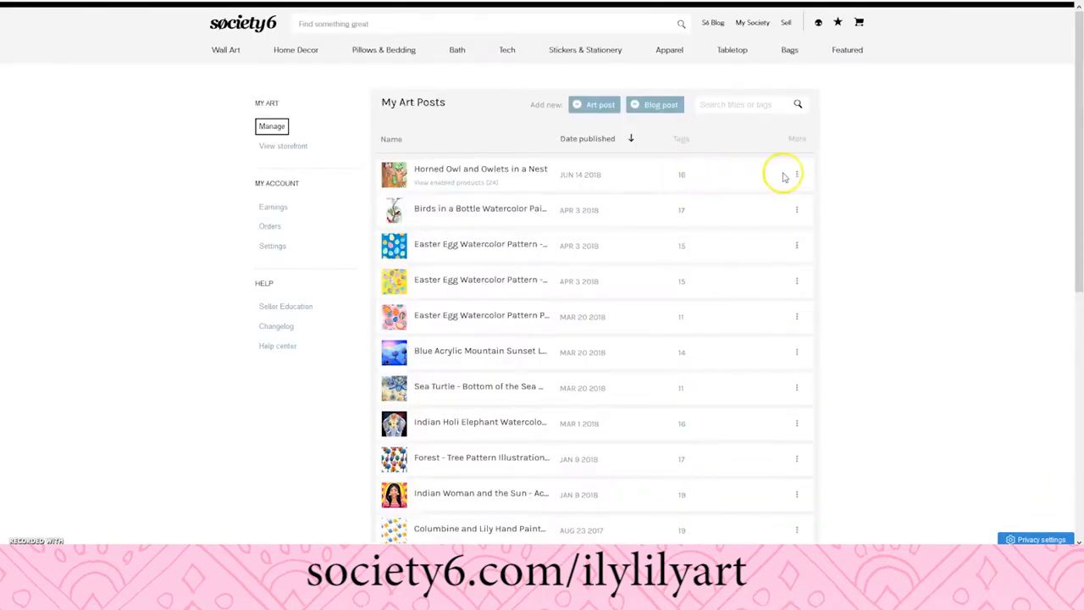
View the available actions and the tags of the Horned Owl and Owlets in a Nest post, leaving the tags unedited
left_click(799, 176)
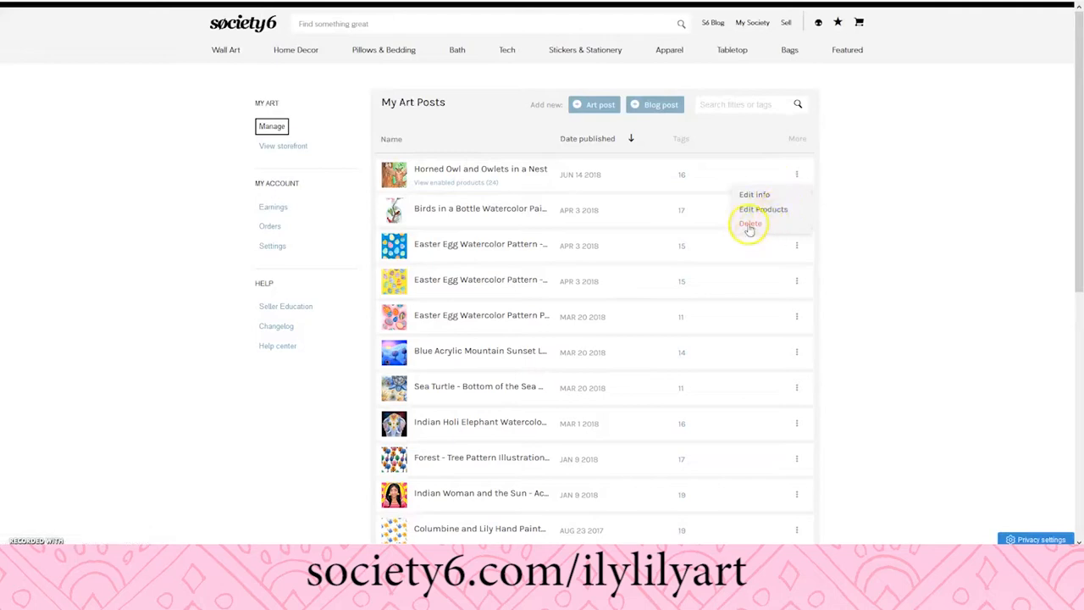
left_click(684, 177)
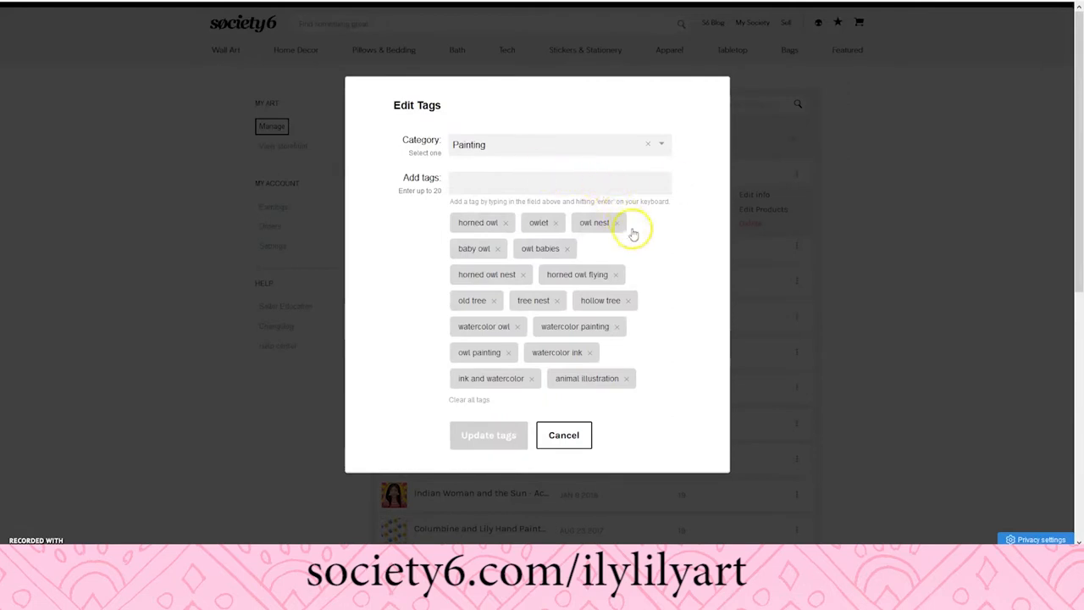
scroll(653, 259, "down", 1)
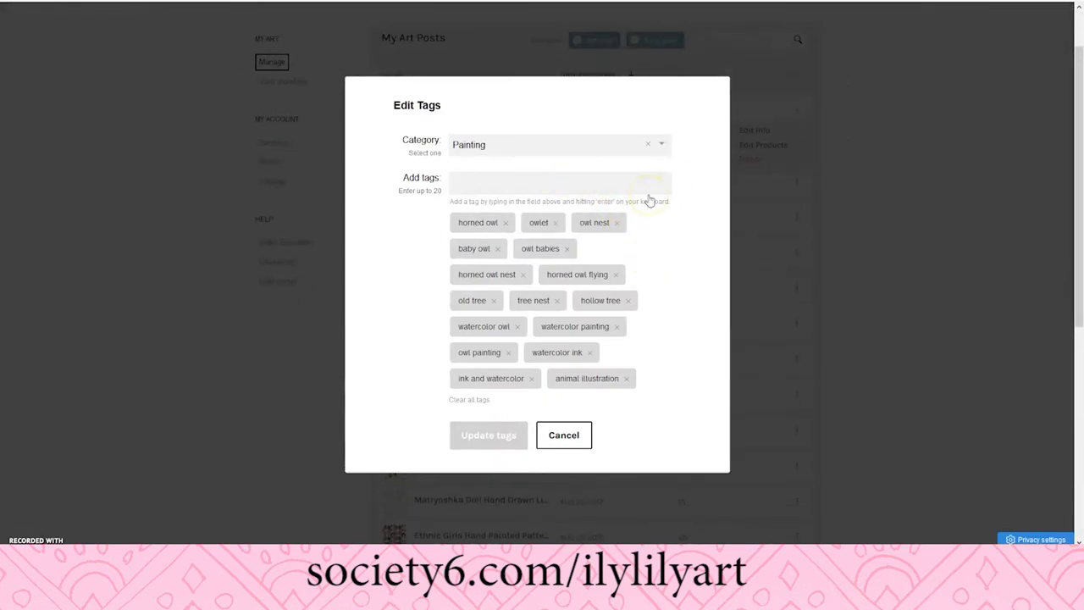
left_click(561, 437)
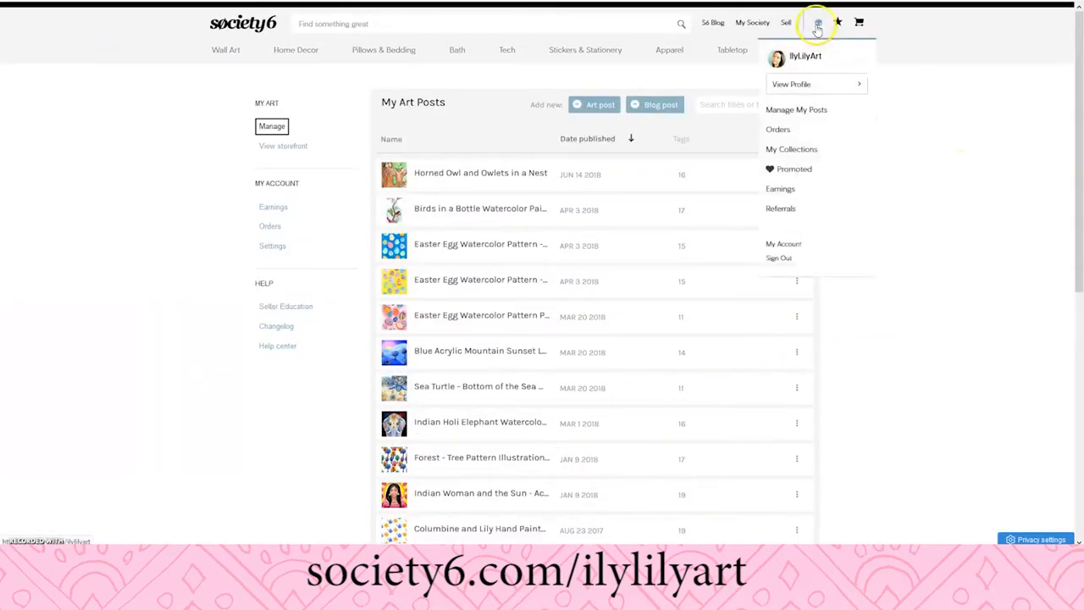
Open the artist's own shop profile and browse its Tabletop products filtered to Coasters
mouse_move(815, 28)
left_click(811, 57)
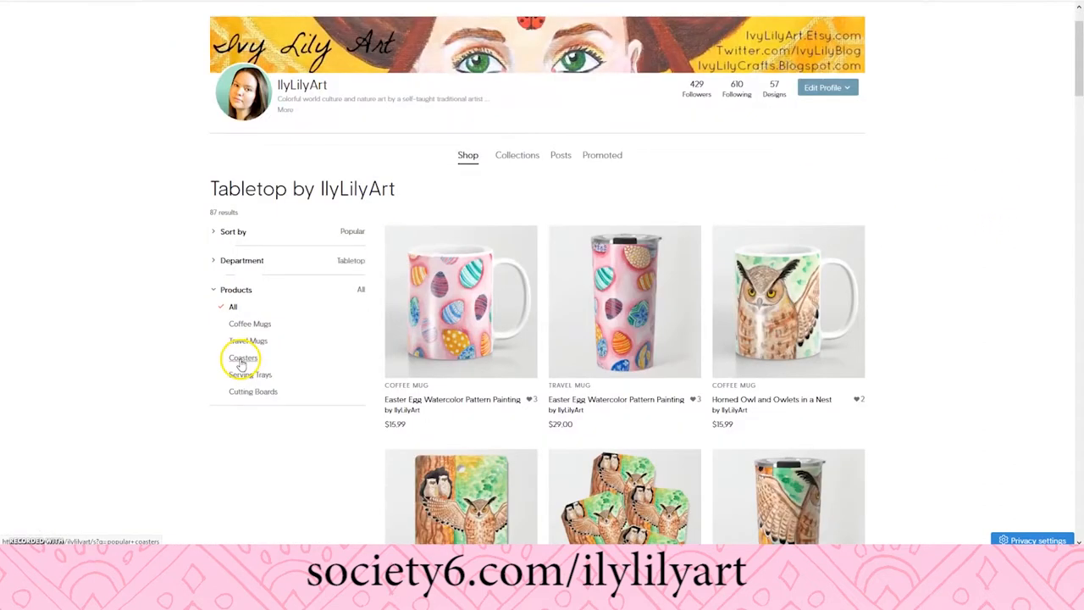
left_click(242, 359)
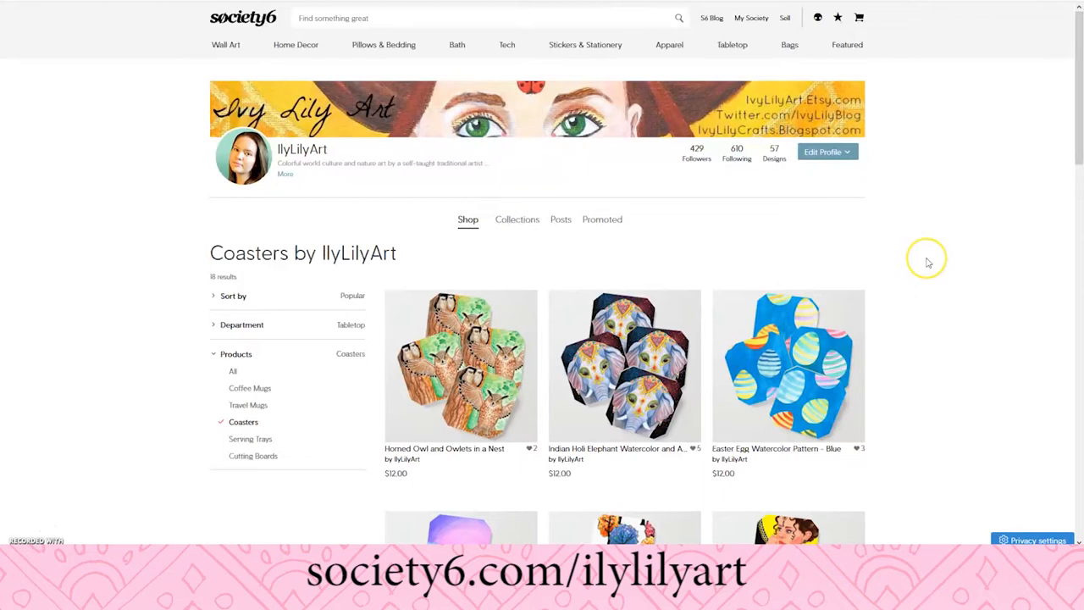
scroll(928, 263, "down", 2)
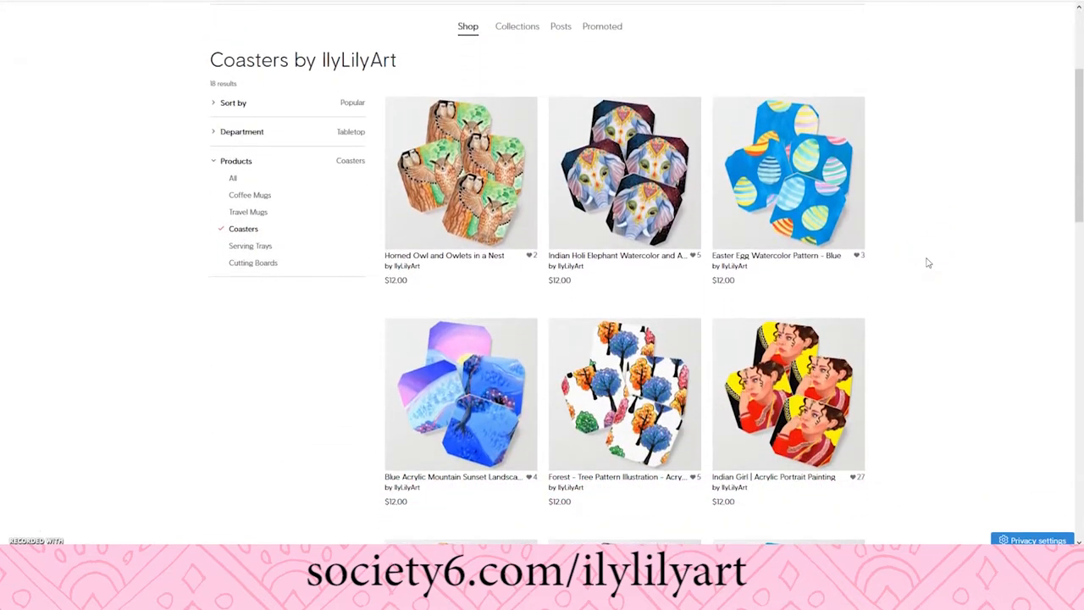
Examine the Blue Acrylic Mountain Sunset Landscape coaster's product page, including its related products, description and tags
left_click(899, 261)
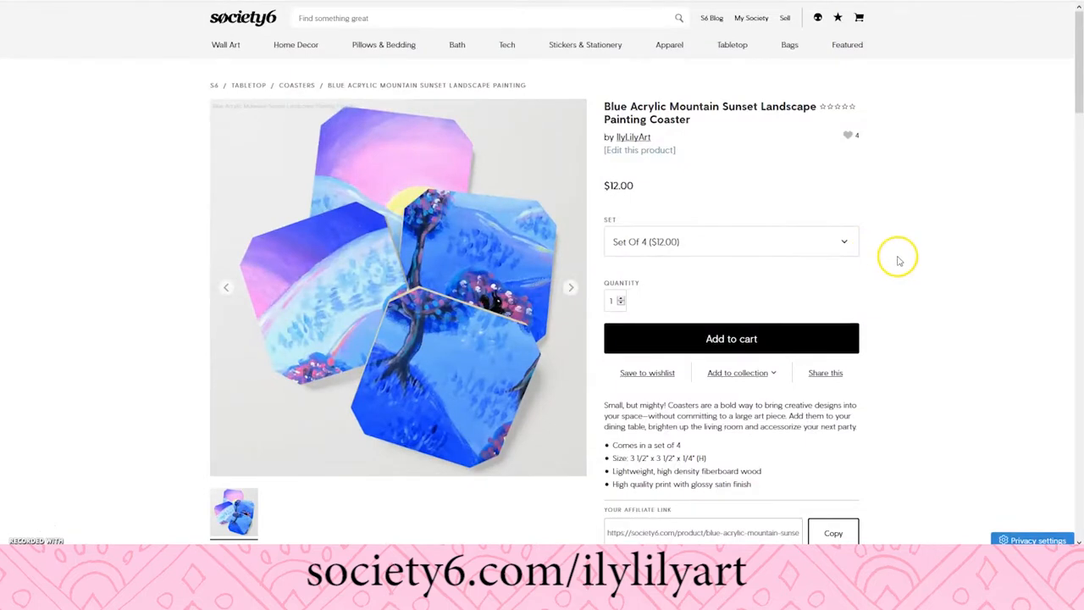
scroll(902, 267, "down", 3)
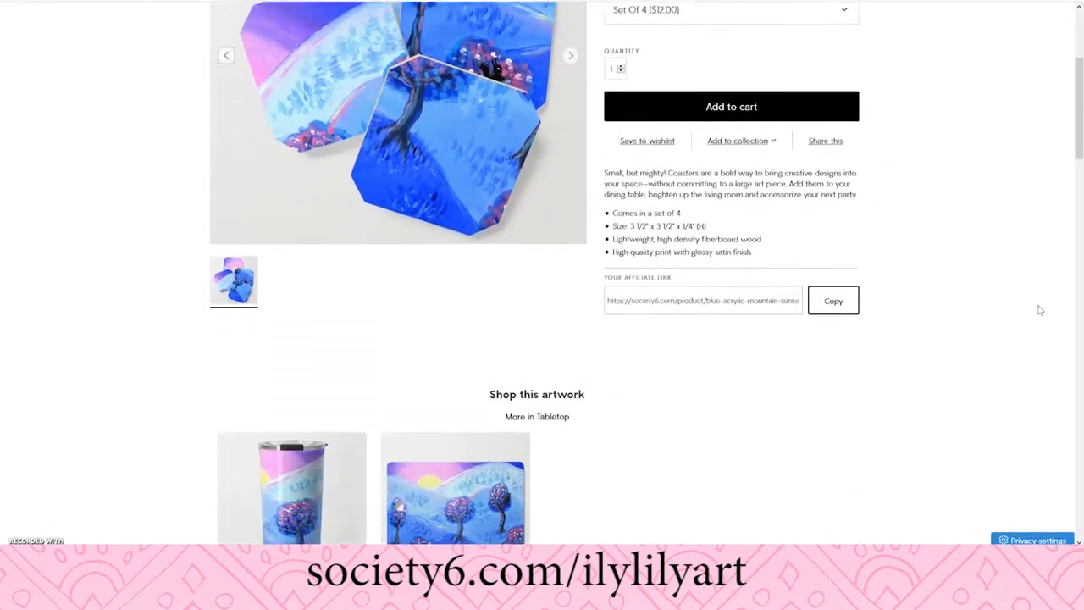
scroll(1041, 310, "down", 3)
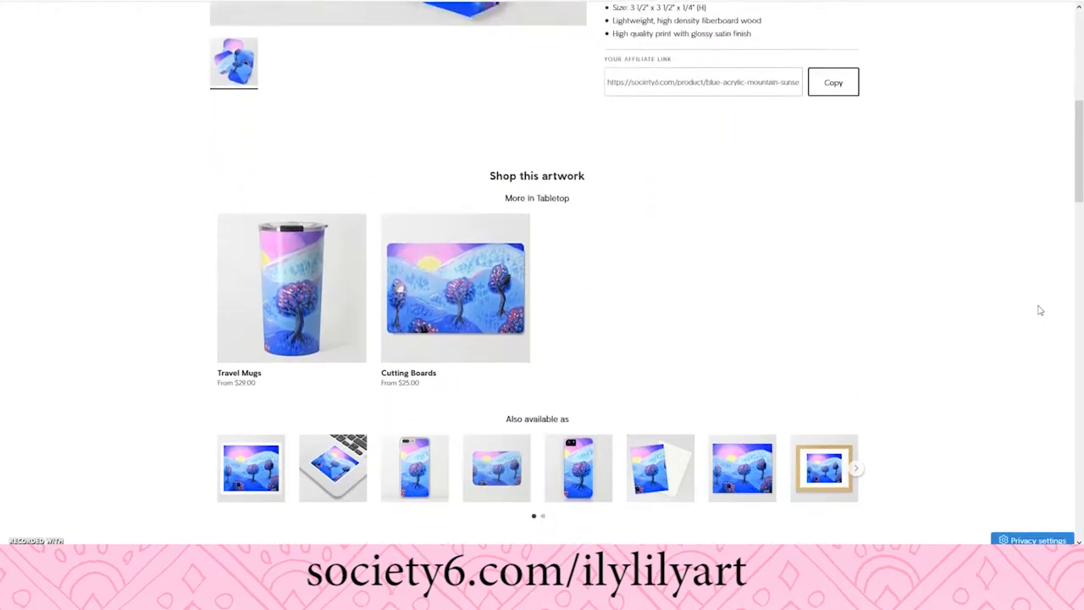
scroll(1040, 310, "down", 2)
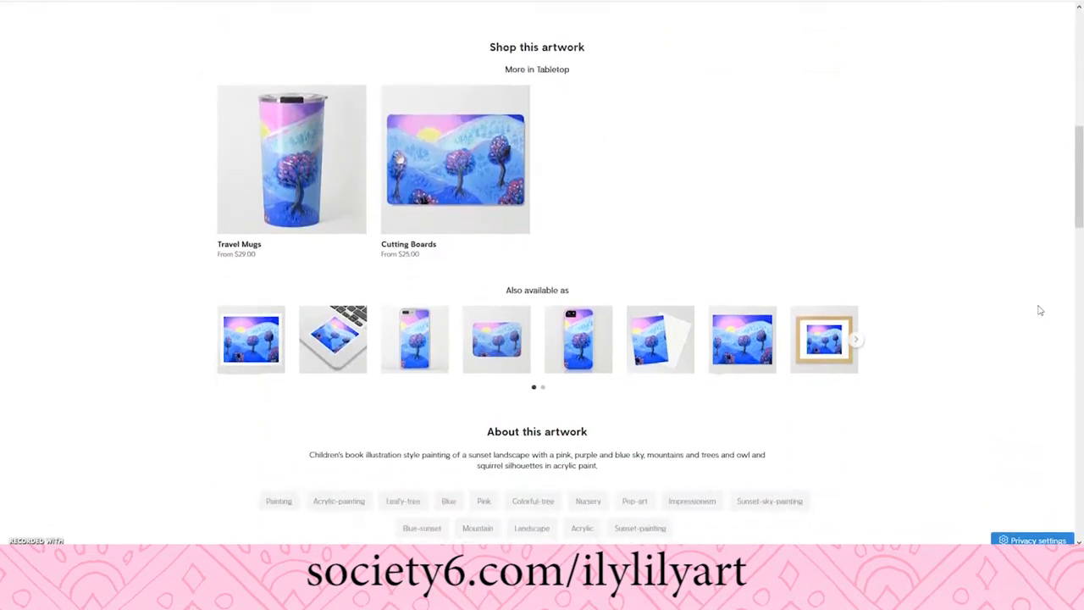
Filter the artist's Tech products to Clear Cases and browse the phone case designs
left_click(265, 268)
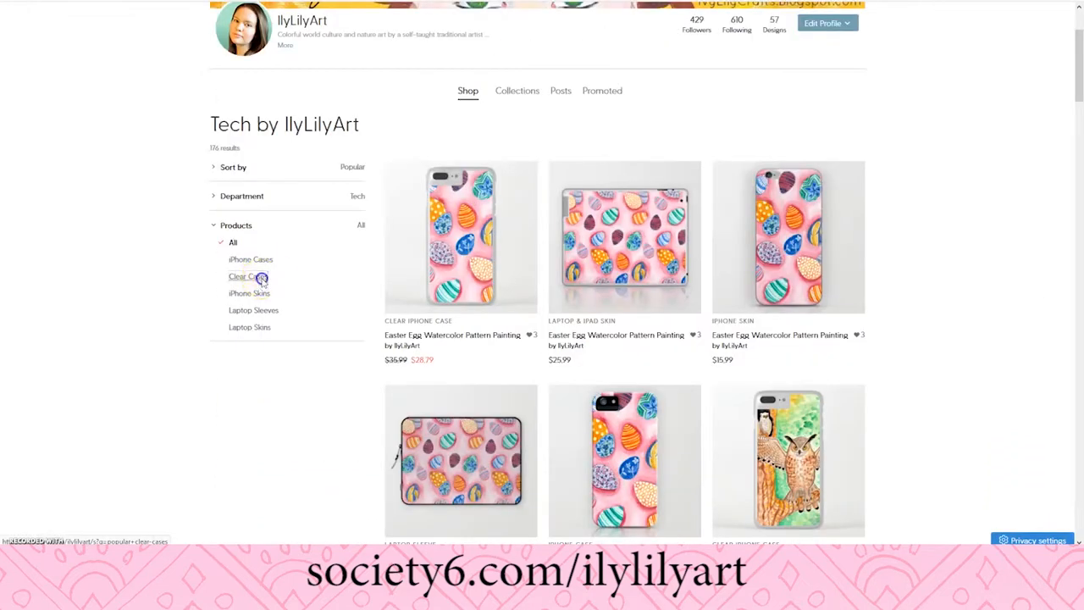
left_click(262, 278)
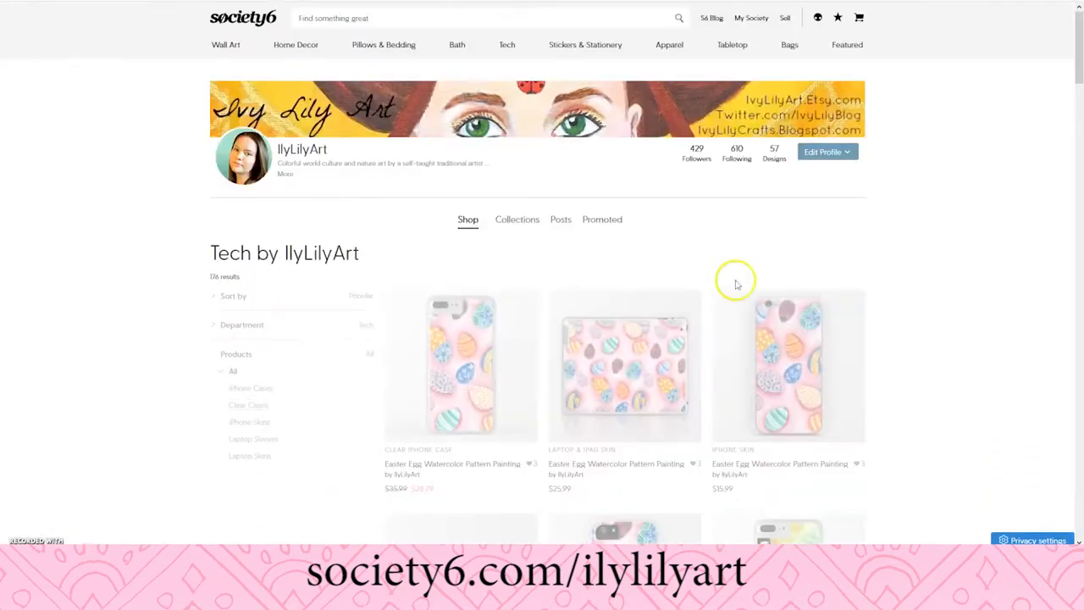
scroll(931, 261, "down", 3)
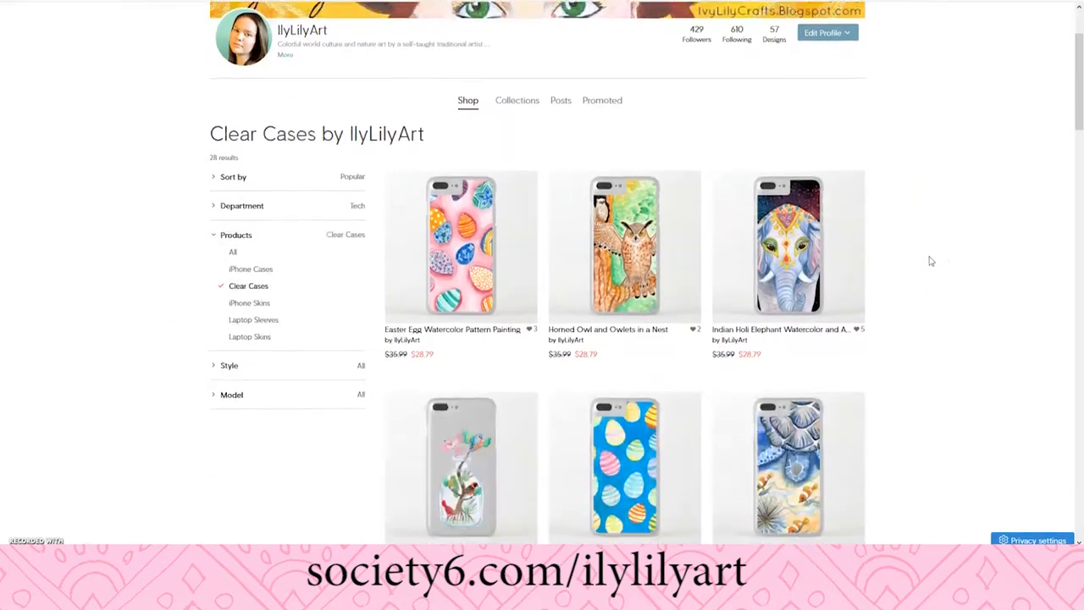
scroll(931, 261, "down", 3)
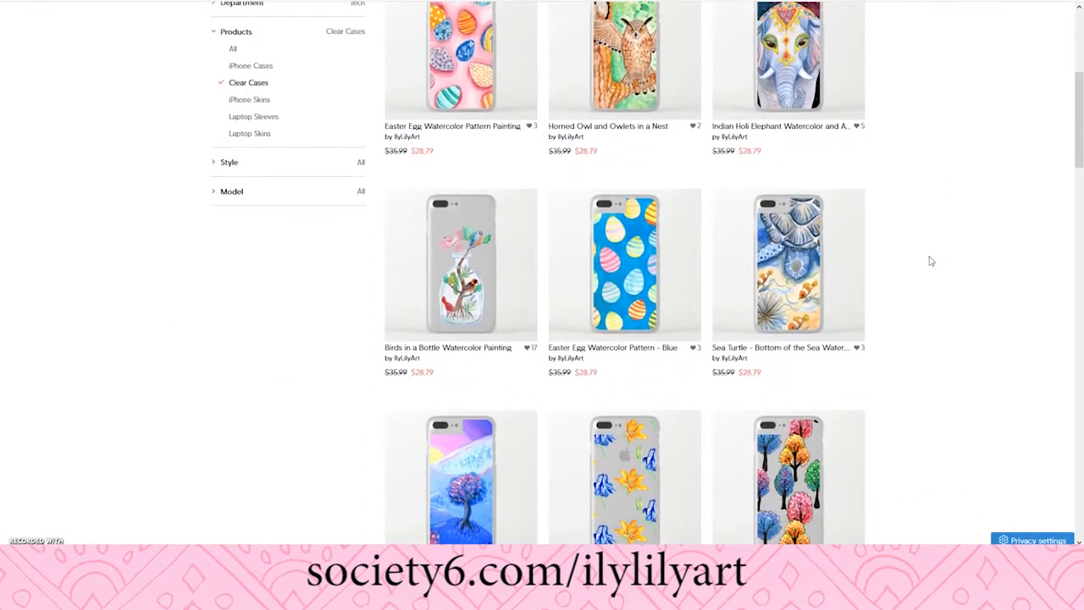
scroll(931, 261, "down", 2)
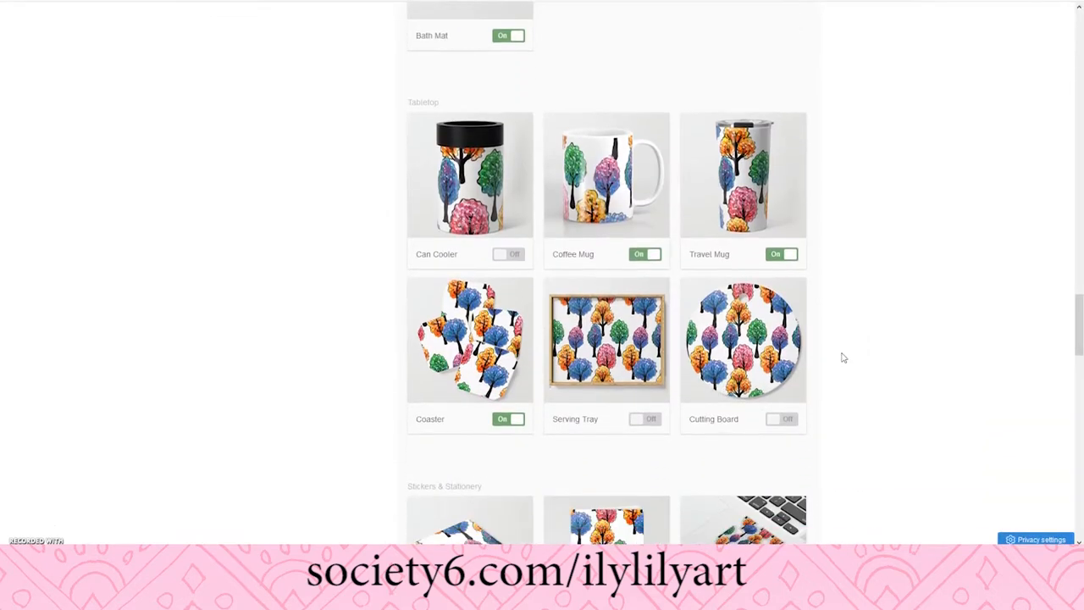
Look through the forest tree pattern's Tabletop, Stickers & Stationery and Tech products on its product management page
scroll(843, 358, "down", 4)
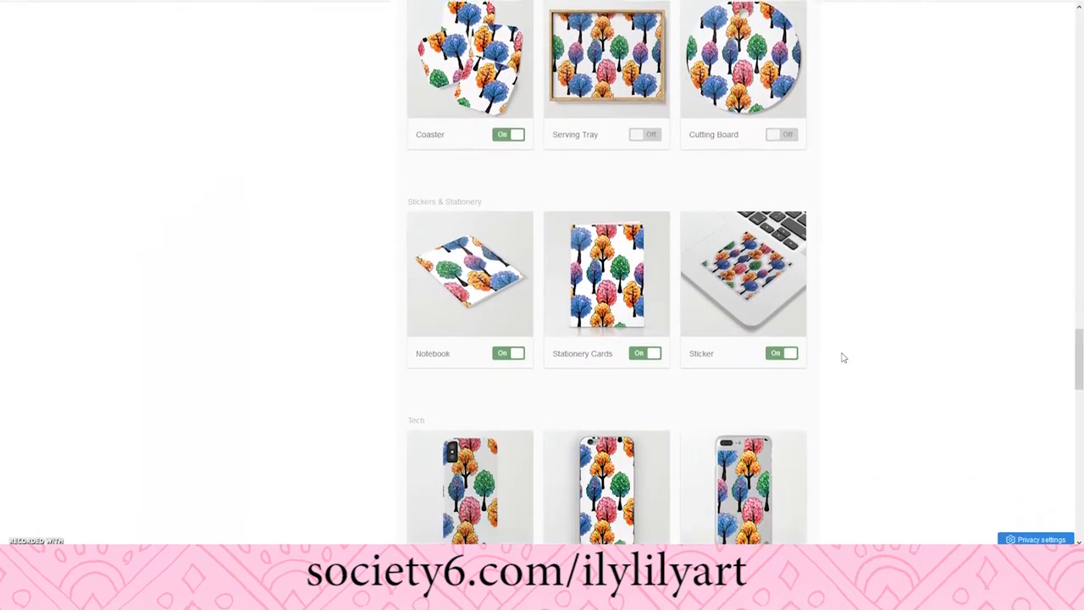
scroll(844, 358, "down", 4)
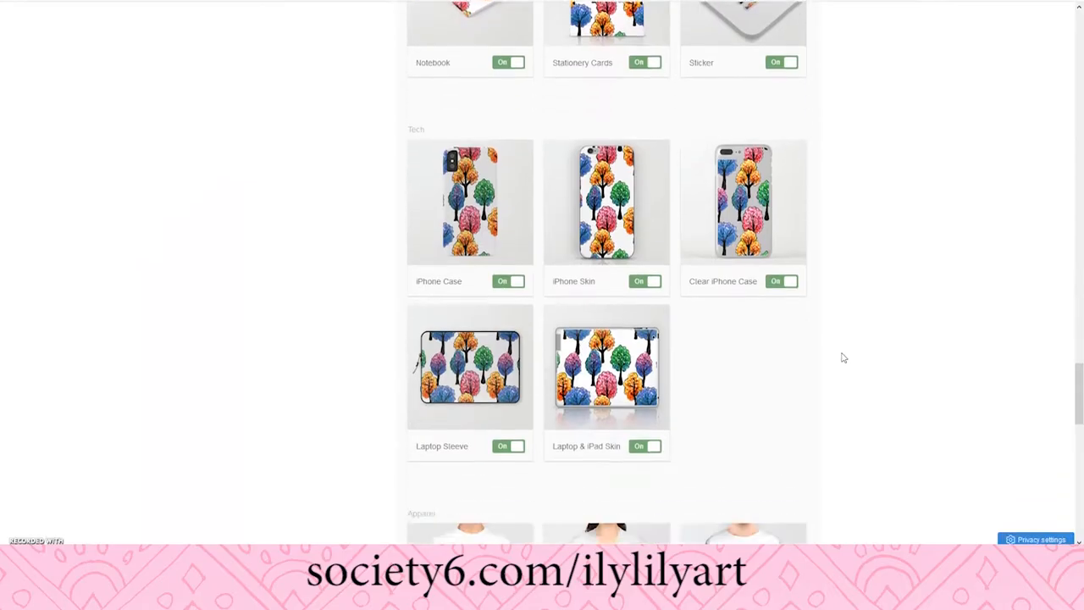